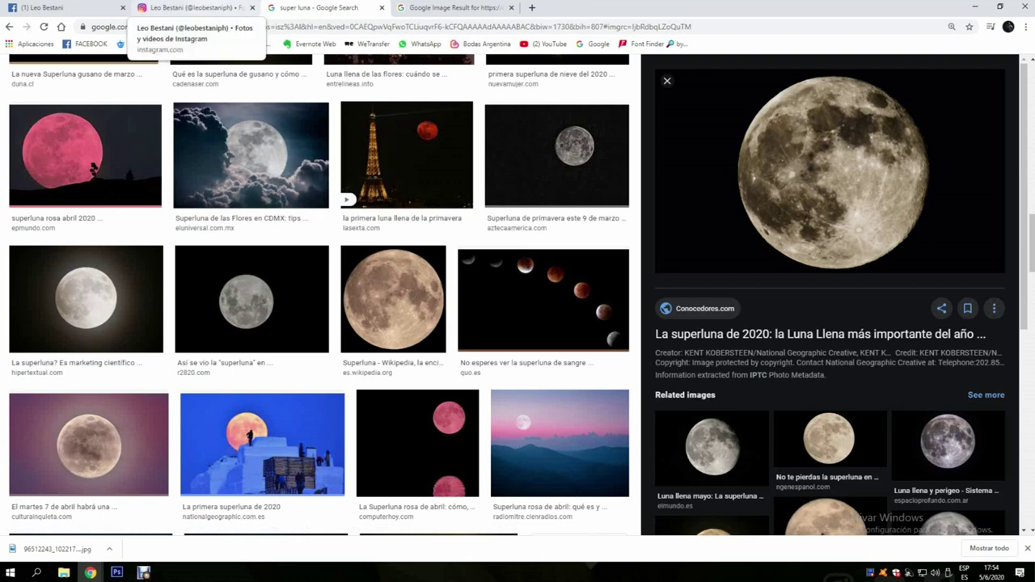
Step: Switch from the 'super luna' image results to the Instagram profile tab
left_click(190, 7)
scroll(518, 323, "up", 2)
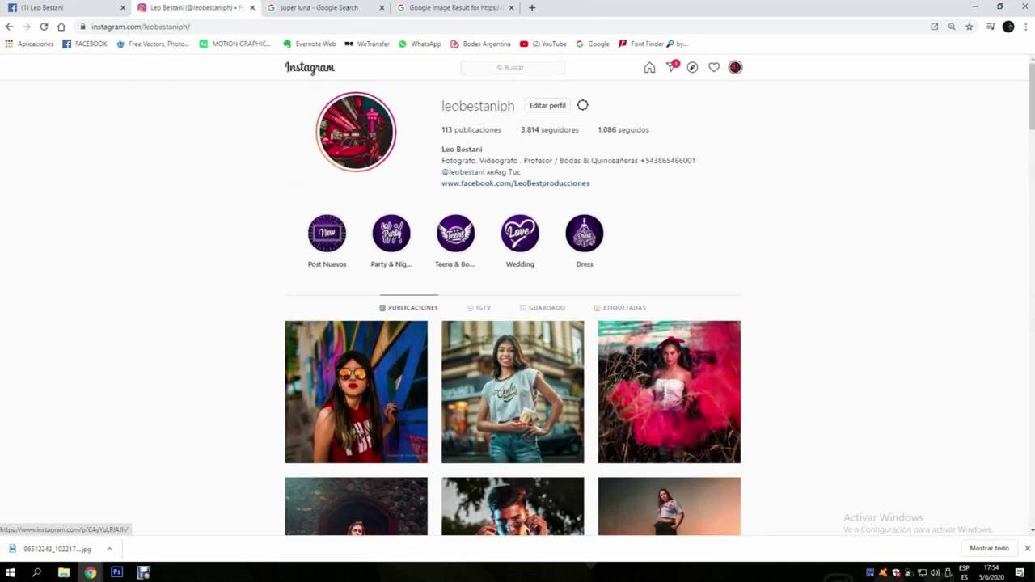
scroll(513, 145, "down", 1)
scroll(512, 146, "down", 1)
scroll(513, 146, "down", 1)
scroll(512, 145, "down", 1)
scroll(513, 162, "down", 2)
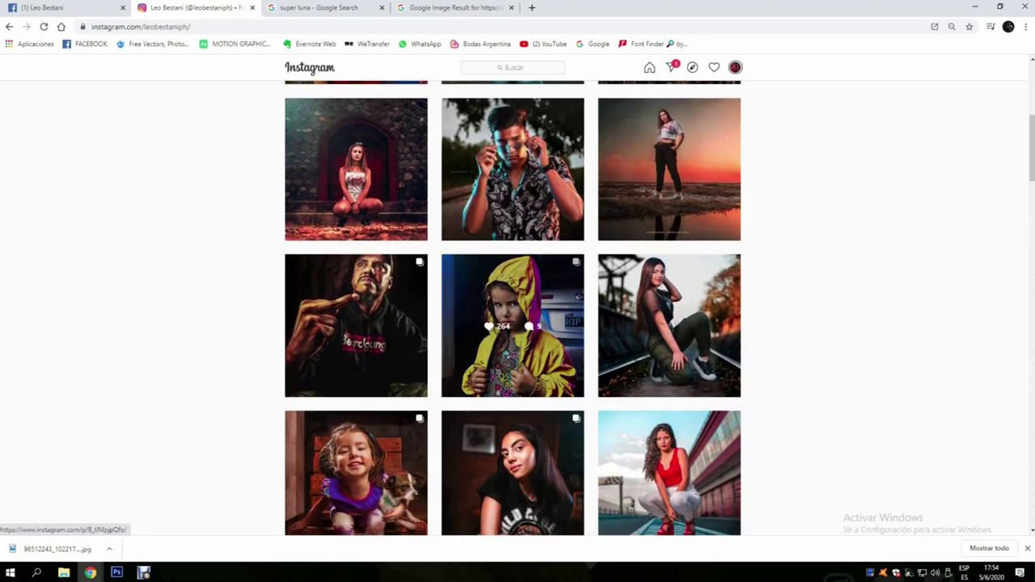
scroll(513, 162, "down", 3)
scroll(513, 162, "down", 3)
scroll(512, 202, "up", 3)
scroll(513, 202, "up", 5)
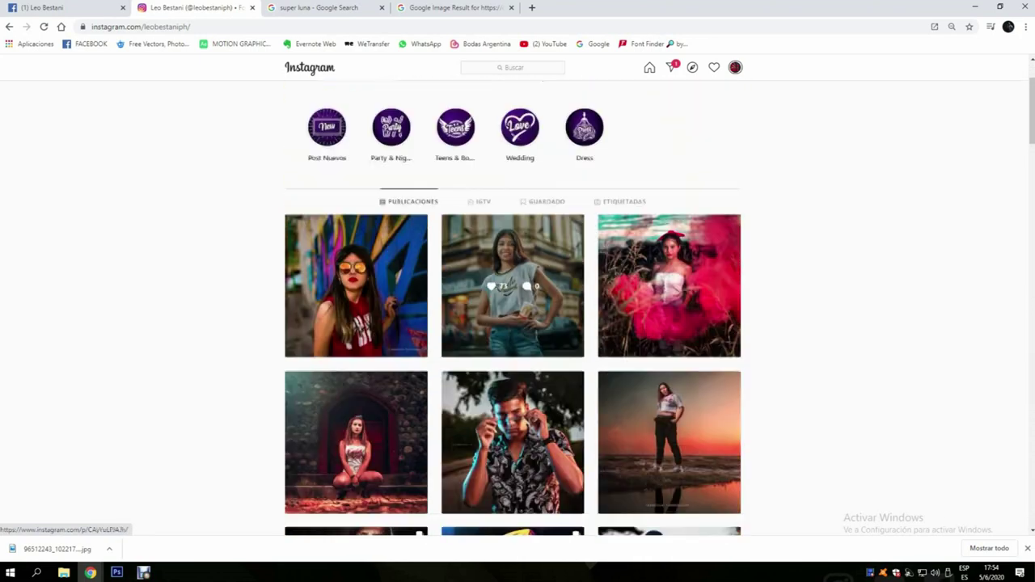
scroll(512, 202, "up", 2)
left_click(49, 7)
left_click(193, 7)
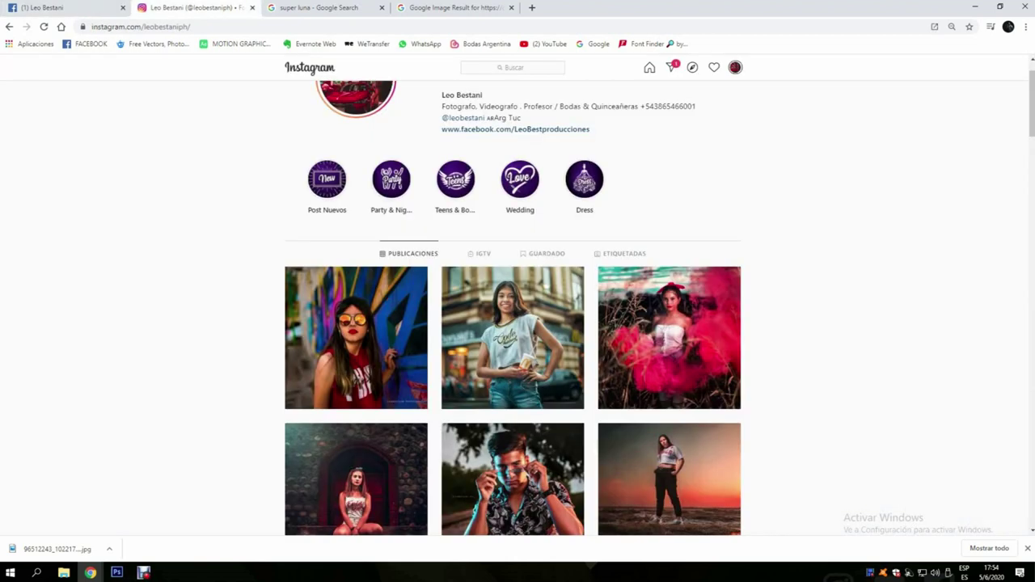
left_click(319, 7)
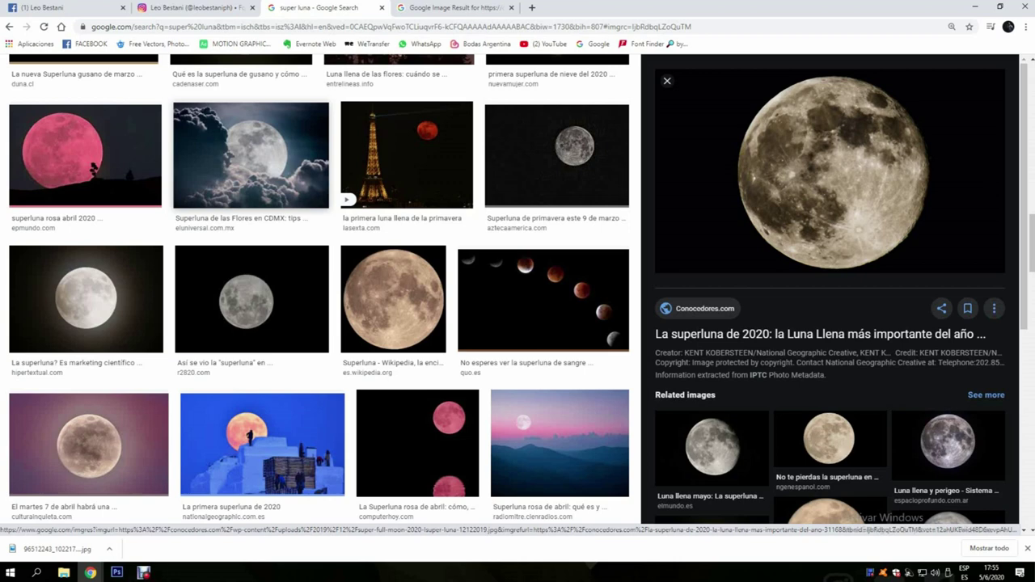
Step: Copy the 1920 × 1123 'La superluna de 2020' moon image and return to Photoshop
scroll(320, 291, "down", 2)
scroll(319, 291, "up", 4)
scroll(320, 290, "up", 3)
scroll(319, 290, "up", 2)
scroll(320, 290, "up", 2)
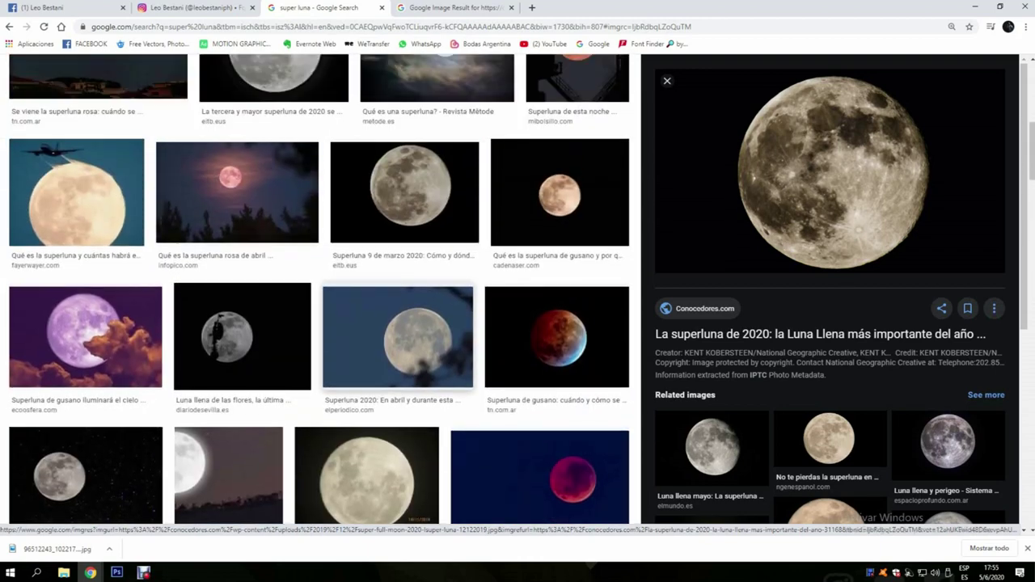
scroll(319, 289, "up", 1)
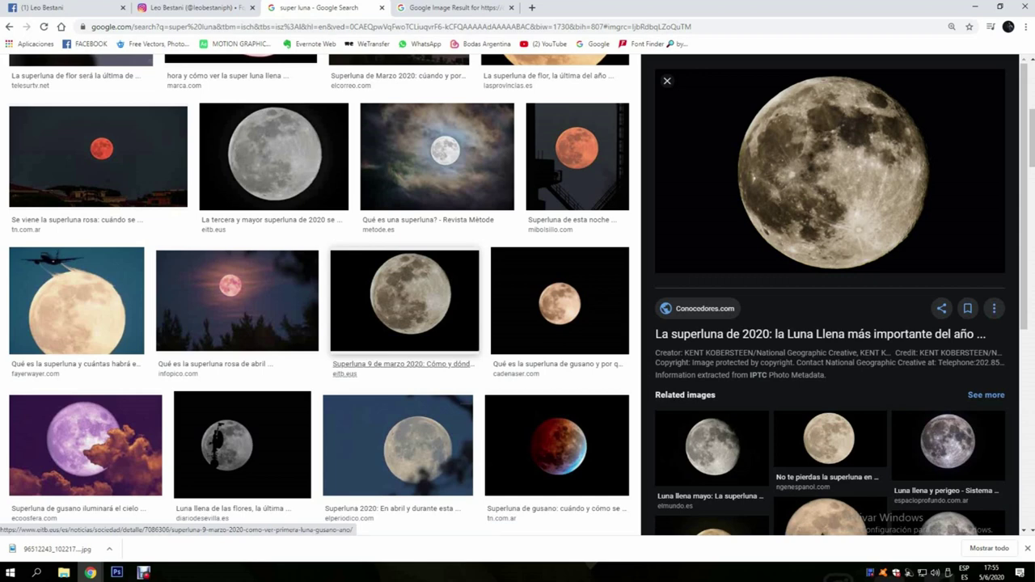
mouse_move(832, 171)
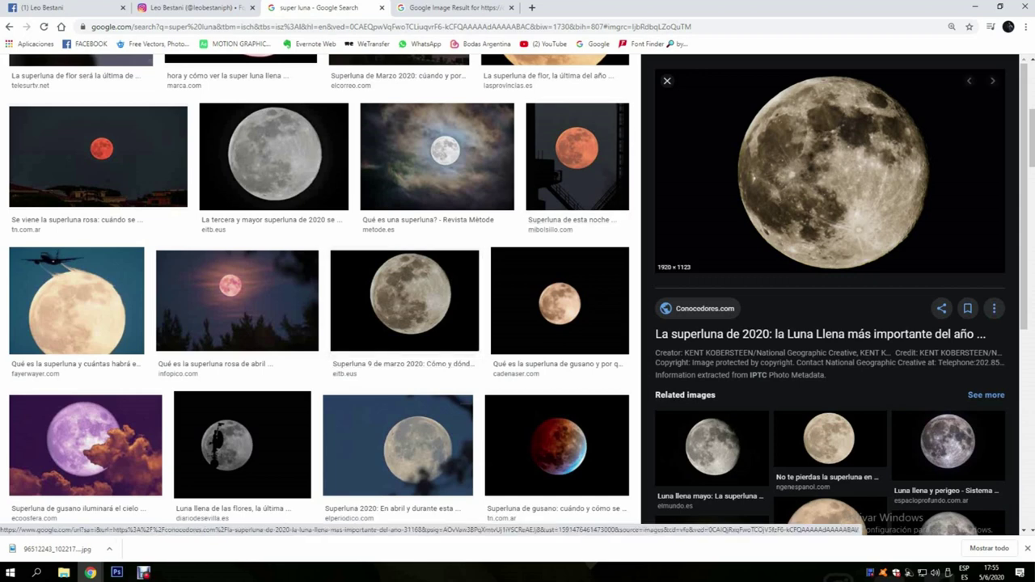
right_click(790, 190)
left_click(817, 300)
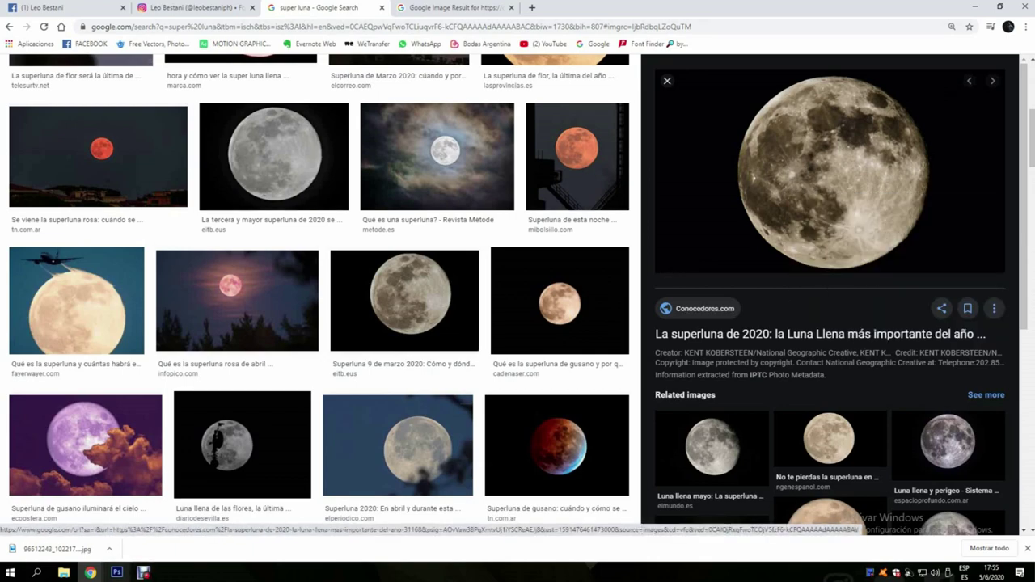
left_click(117, 572)
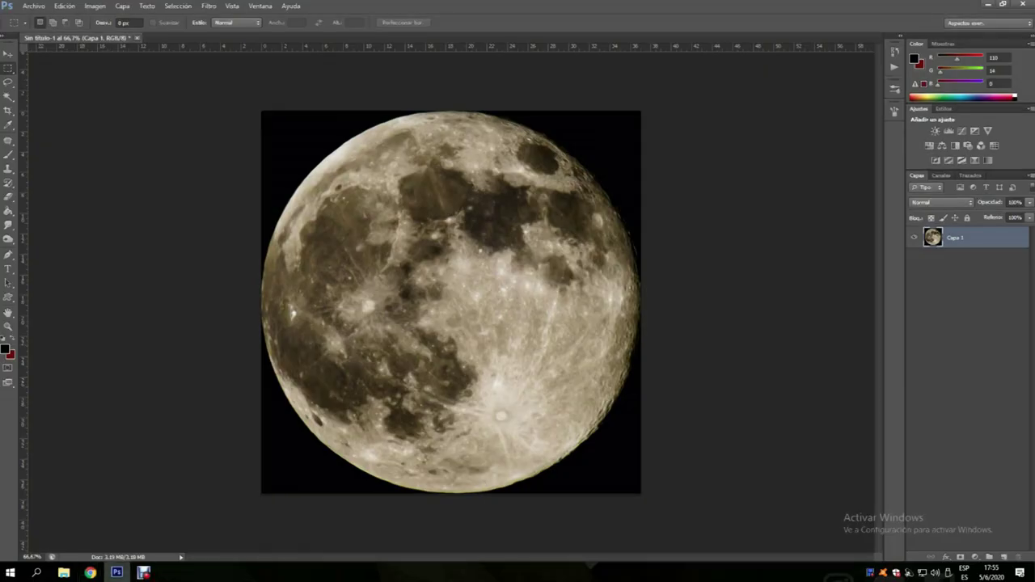
Step: Close the old moon document without saving changes
left_click(136, 38)
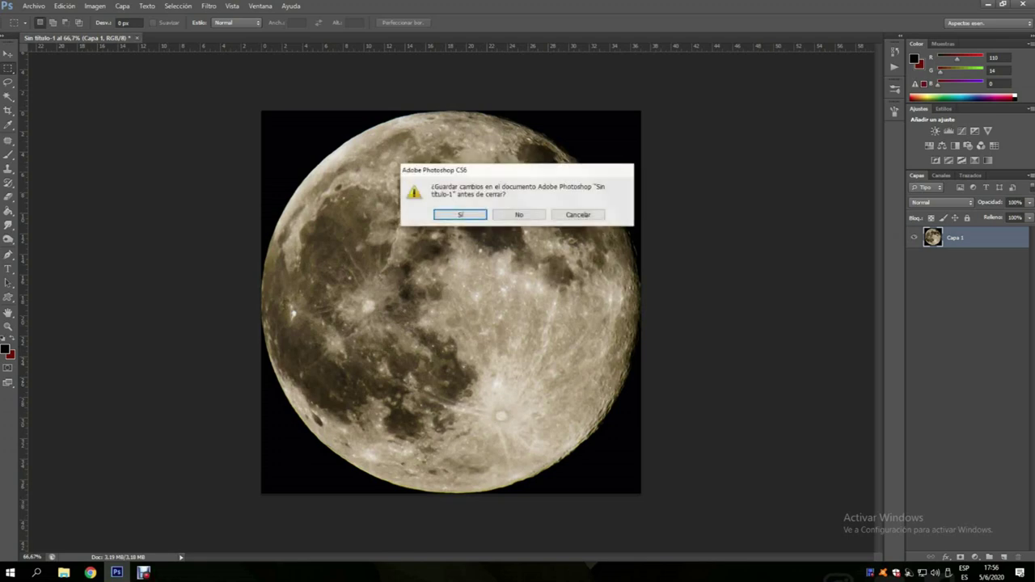
key("Return")
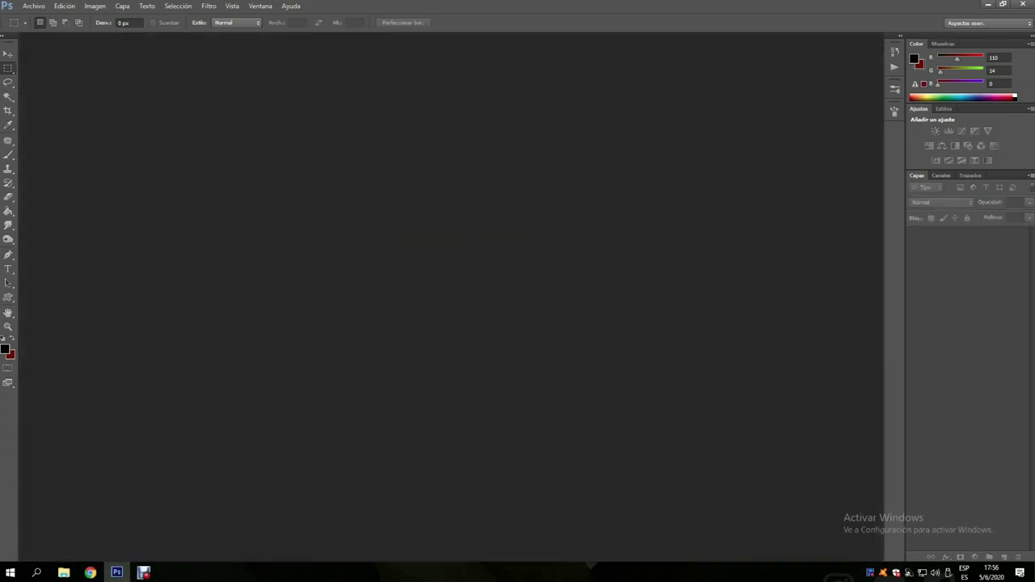
left_click(33, 6)
left_click(33, 6)
Step: Create a 1920×1123 document, paste the moon as Capa 1, and marquee around it
key("ctrl+n")
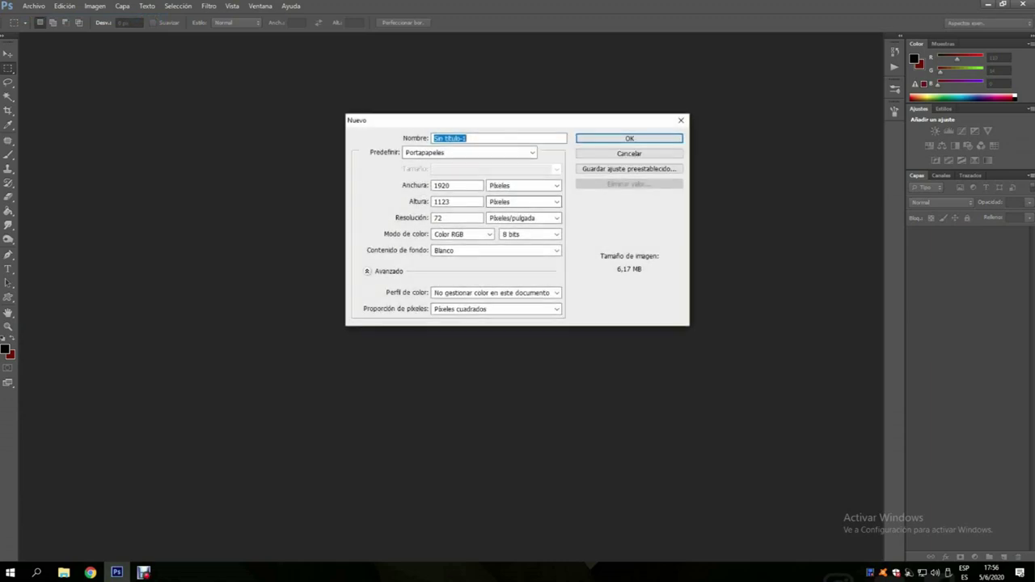
left_click(597, 138)
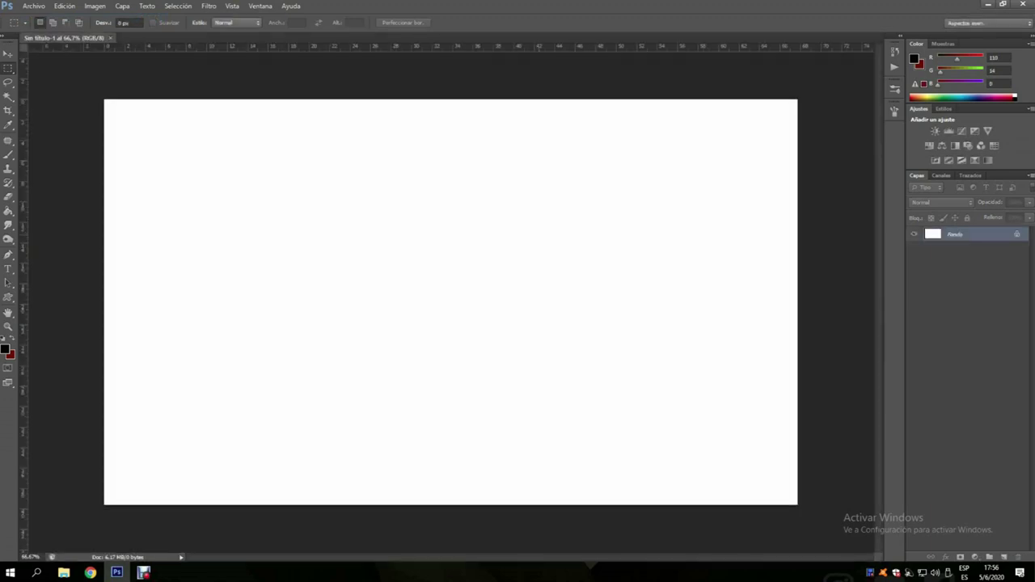
key("ctrl+v")
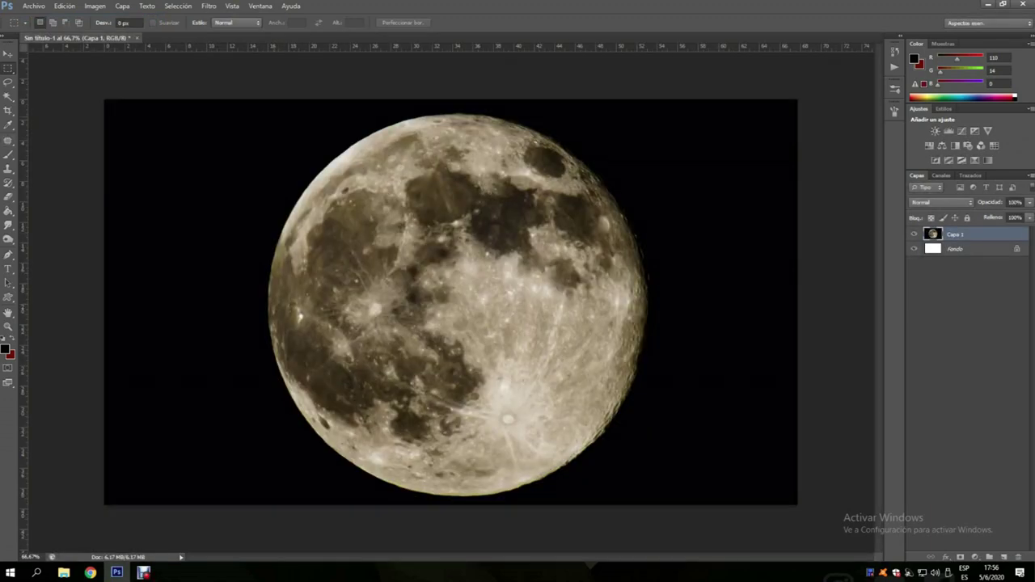
left_click_drag(241, 99, 681, 504)
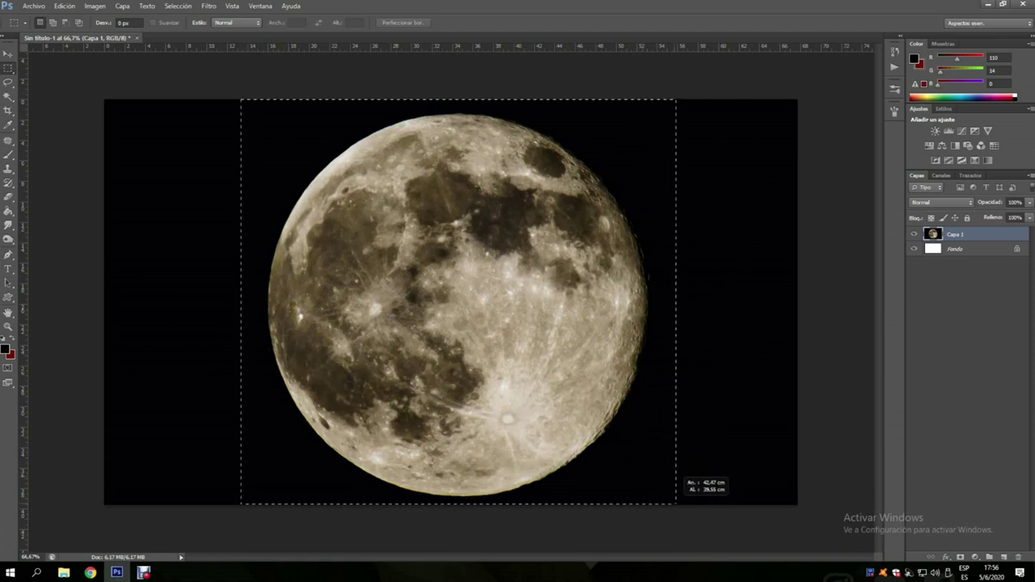
mouse_move(682, 505)
left_mouse_down()
mouse_move(645, 503)
mouse_move(655, 503)
left_mouse_up()
Step: Create a new square document sized 1148 × 1148 px
left_click(33, 5)
key("ctrl+n")
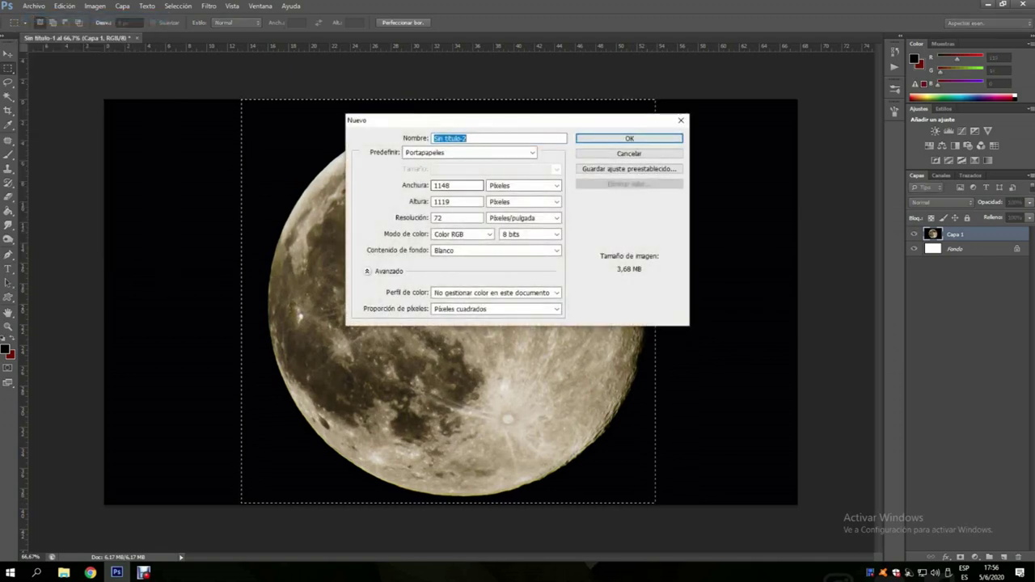
left_click(449, 201)
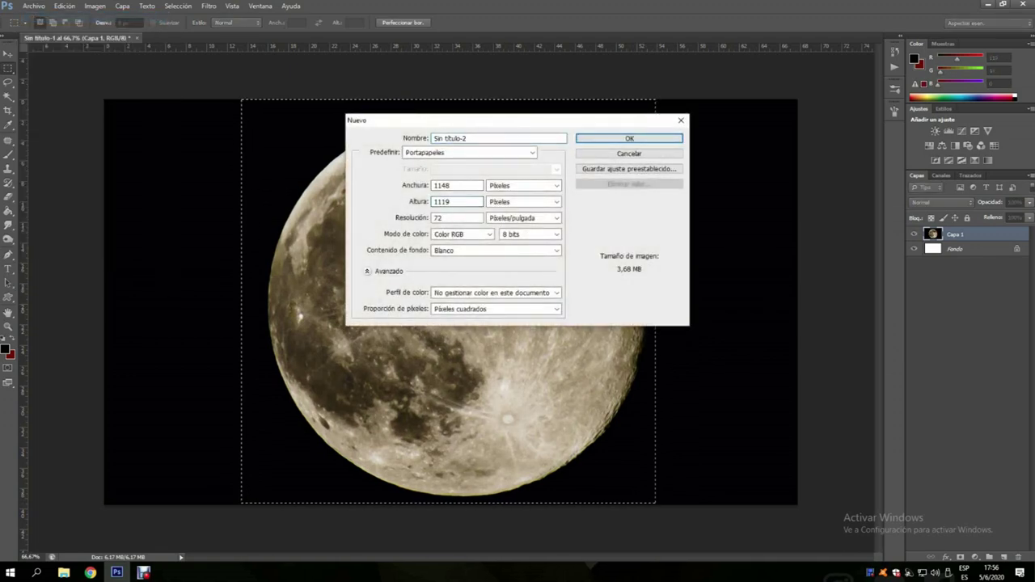
left_click_drag(450, 201, 442, 201)
type("48")
key("Return")
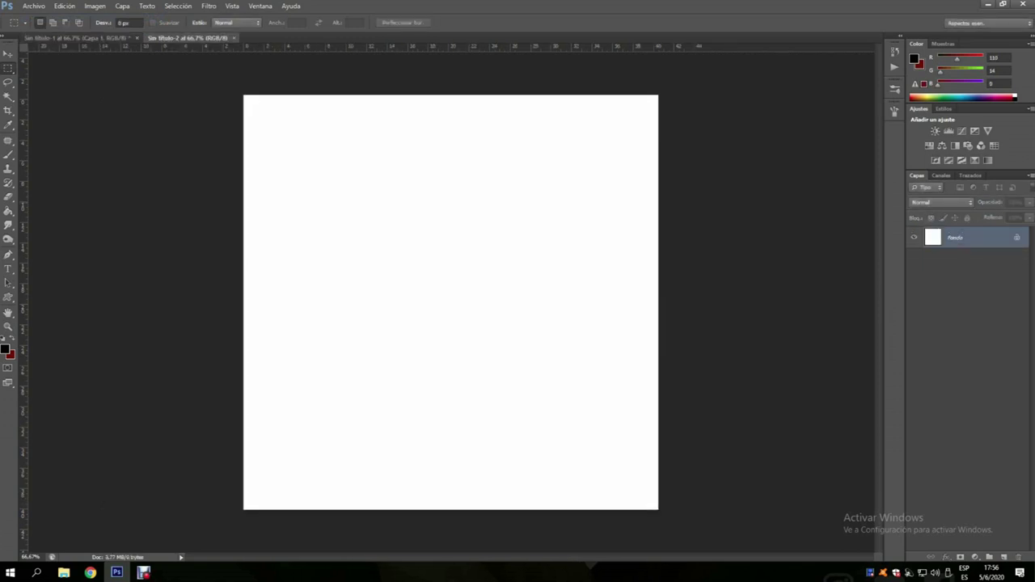
Step: Paste the moon into the square document as Capa 1
key("ctrl+v")
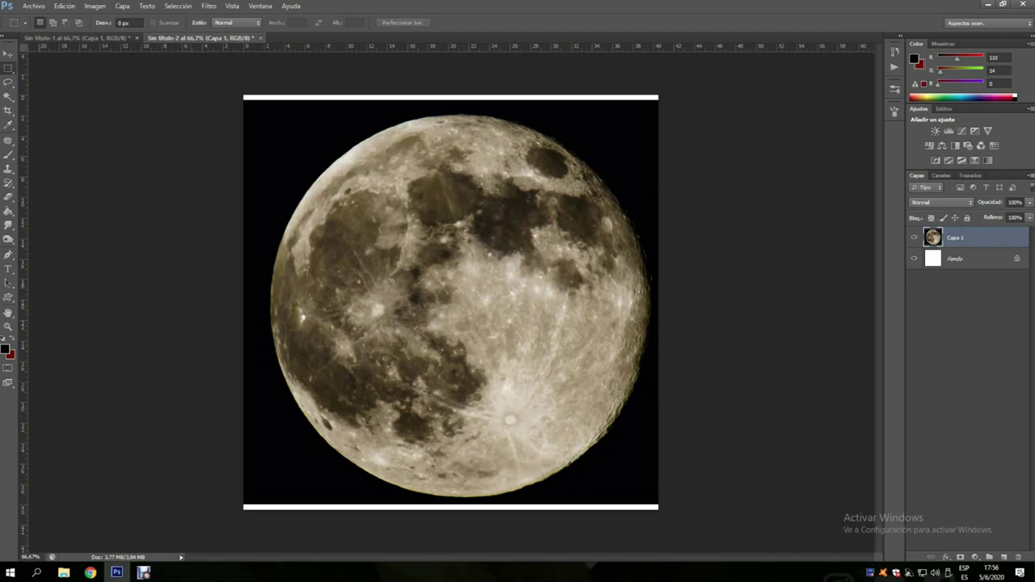
left_click(8, 326)
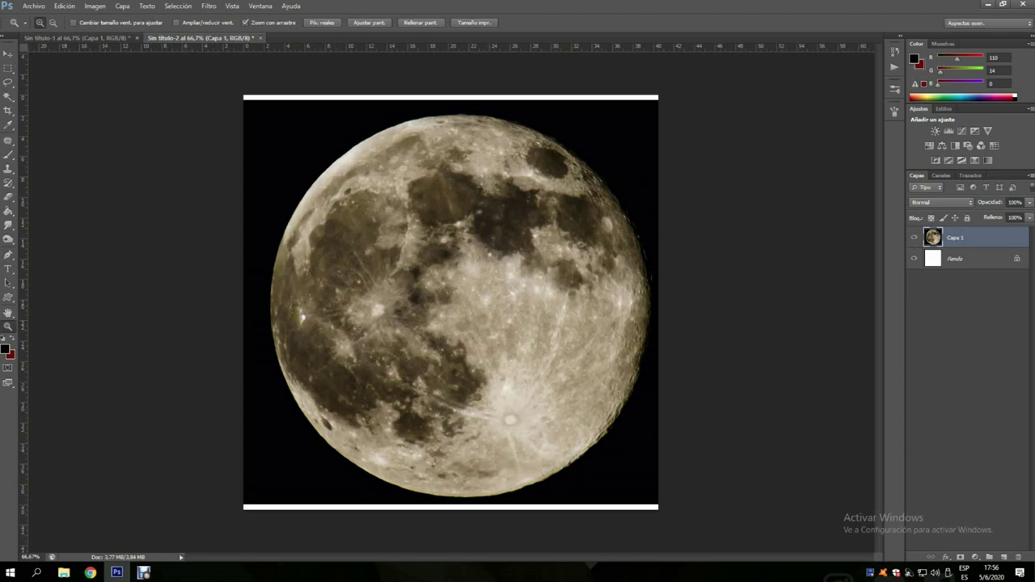
key("ctrl+t")
Step: Stretch Capa 1 to about 108.62% × 107.60% so the moon fills the canvas, and apply
left_click_drag(450, 98, 451, 82)
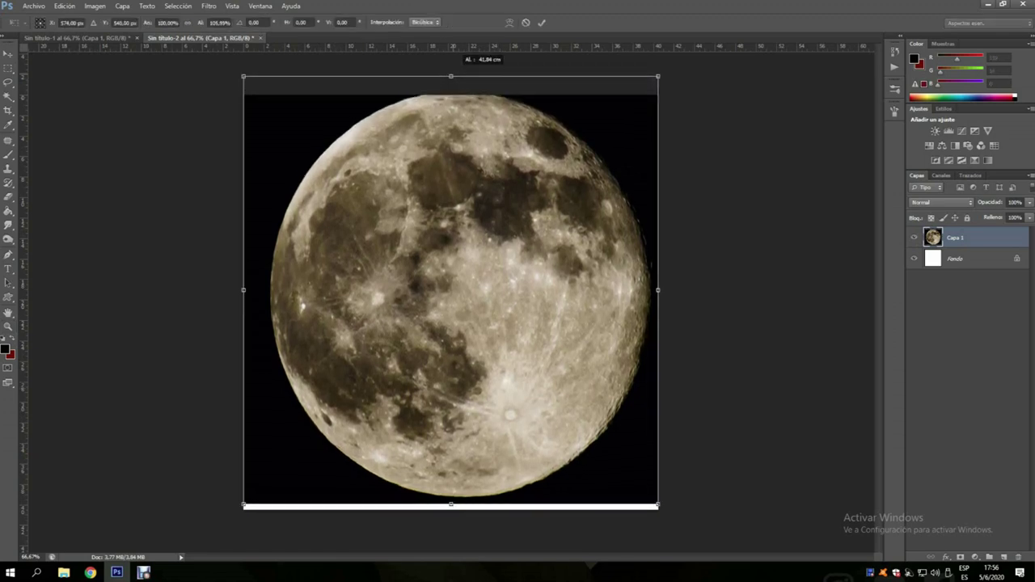
left_click_drag(450, 82, 450, 81)
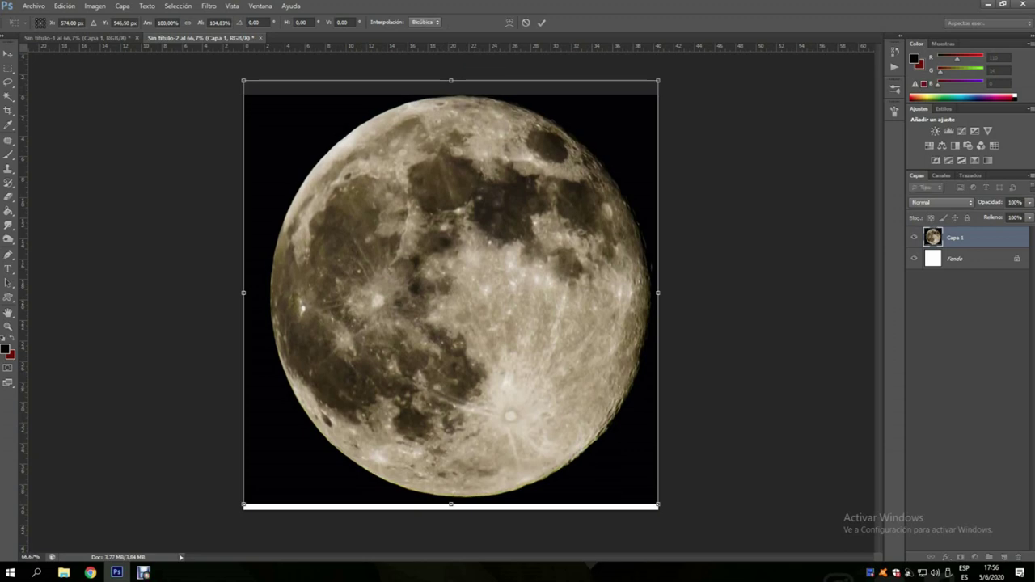
left_click_drag(451, 505, 450, 510)
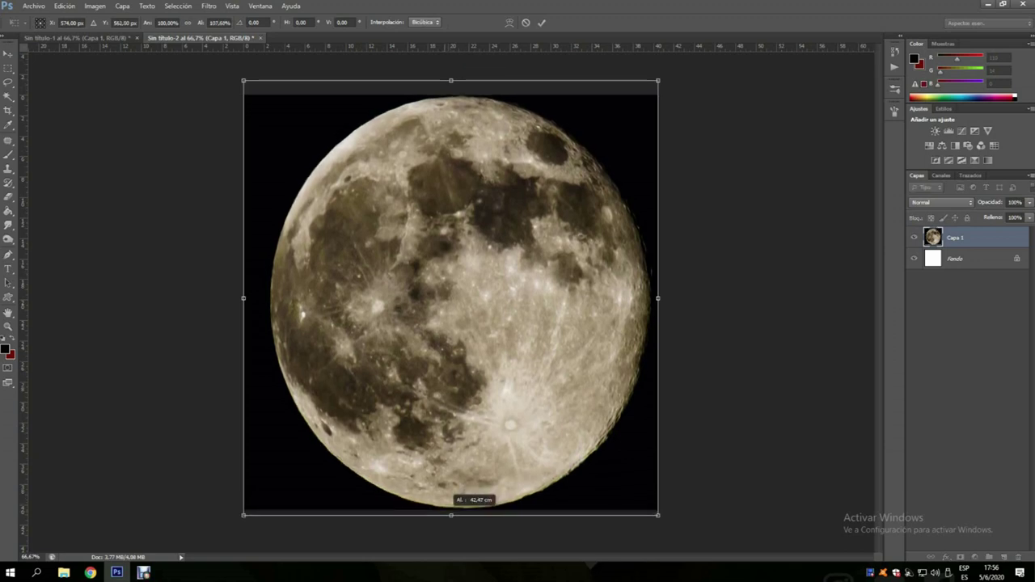
left_click_drag(451, 509, 450, 515)
left_click_drag(659, 298, 665, 292)
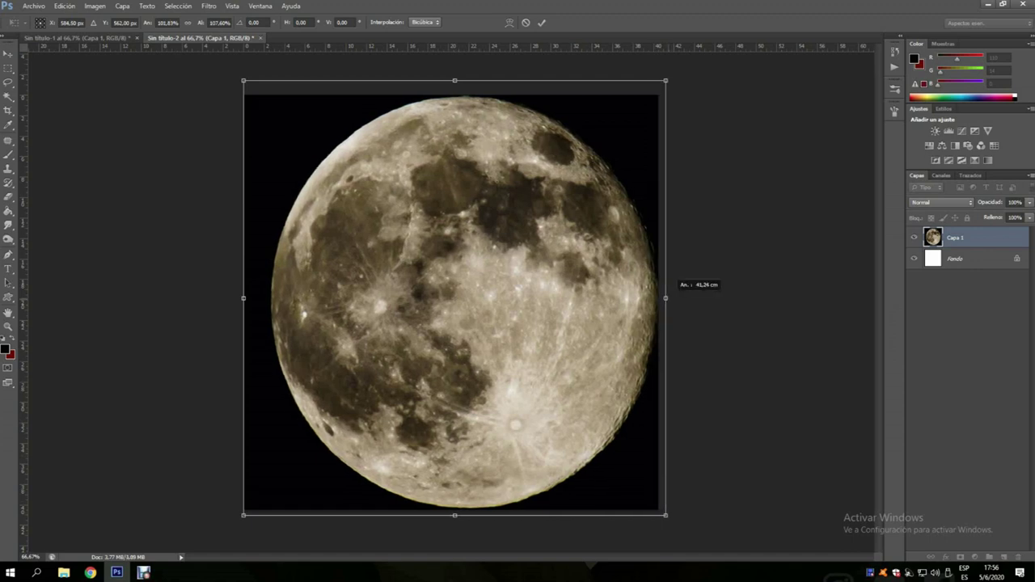
left_click_drag(244, 297, 215, 291)
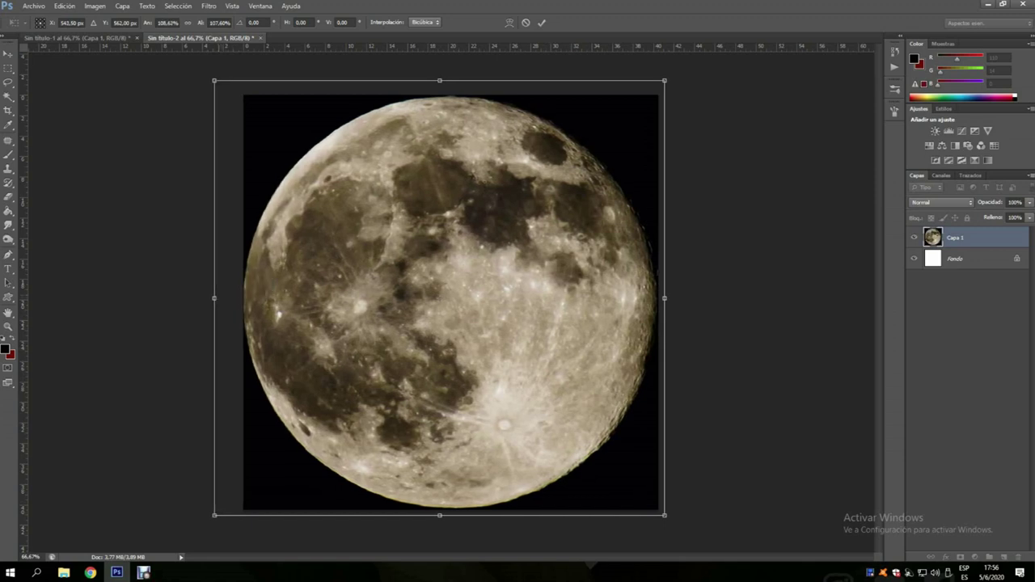
left_click(9, 67)
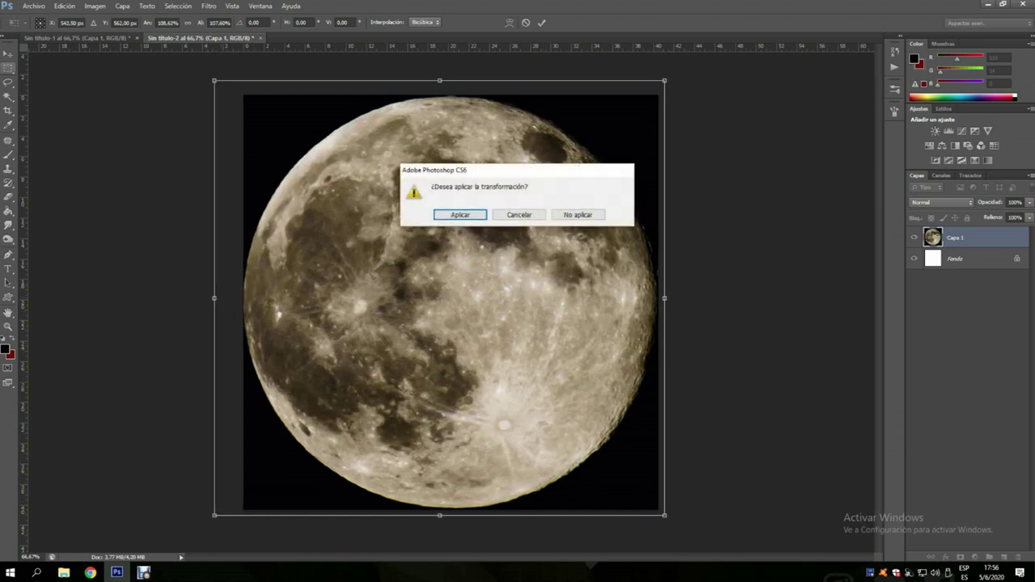
key("Return")
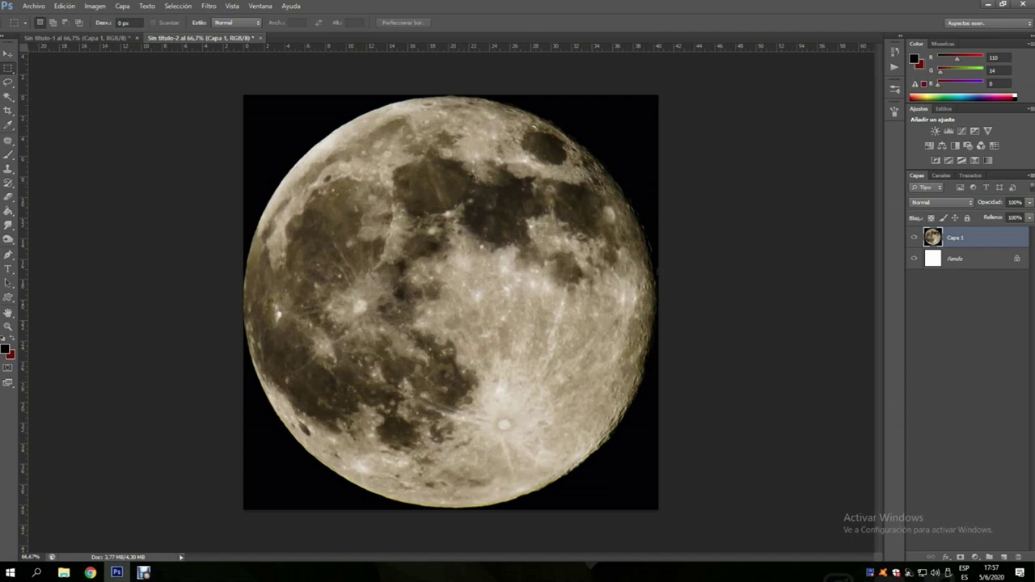
Step: Flatten the image, copy it into Capa 1, and delete the Fondo layer
key("ctrl+e")
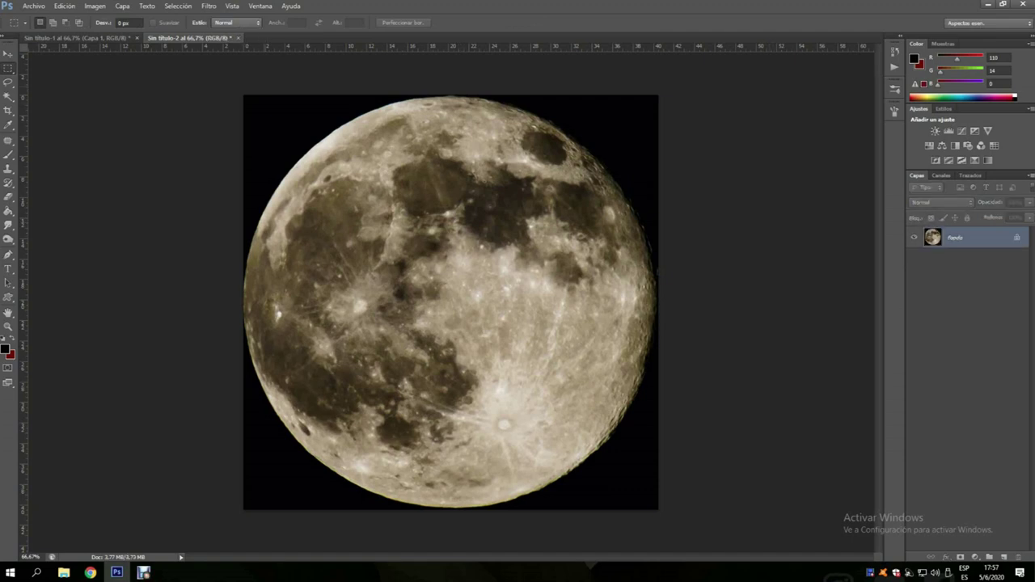
key("ctrl+a")
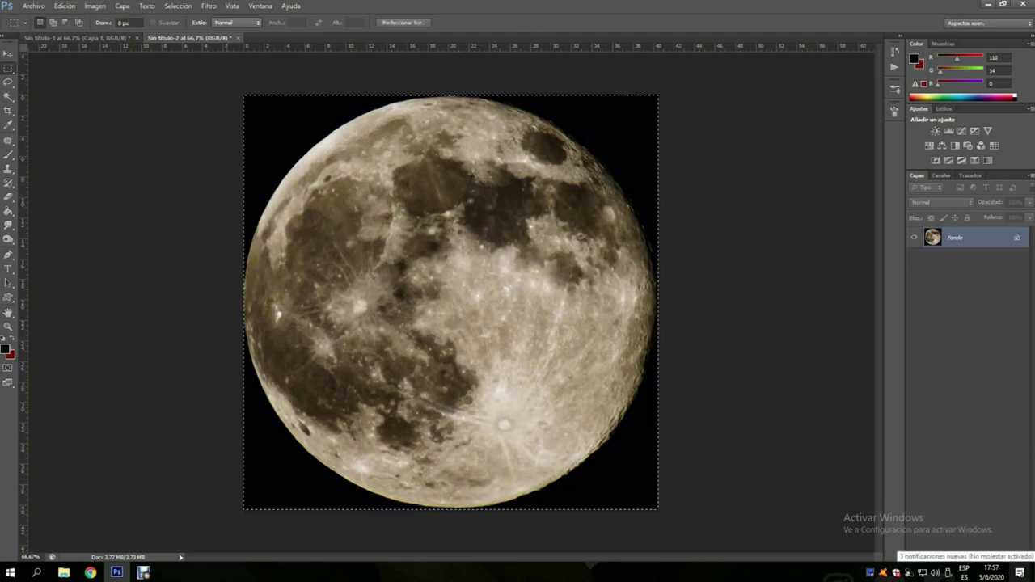
key("ctrl+j")
left_click(954, 258)
key("Delete")
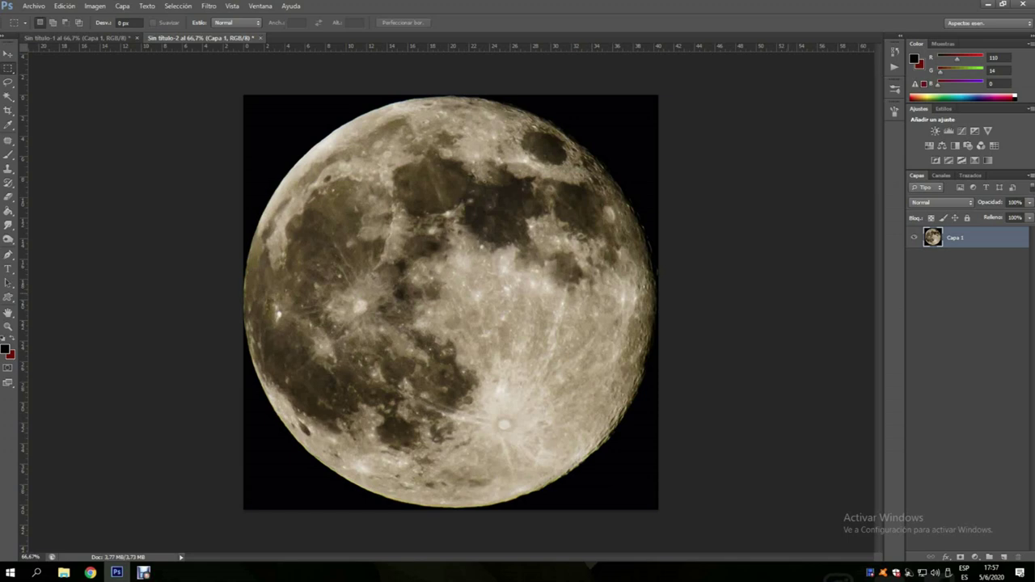
Step: Copy the selected moon into a new layer, Capa 2, and begin transforming it
left_click_drag(243, 94, 841, 522)
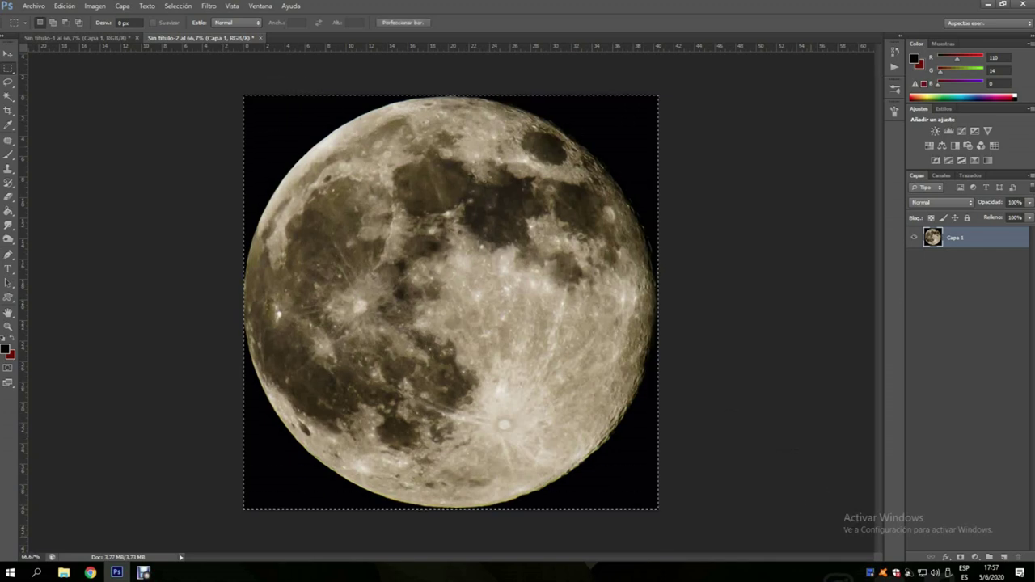
key("ctrl+j")
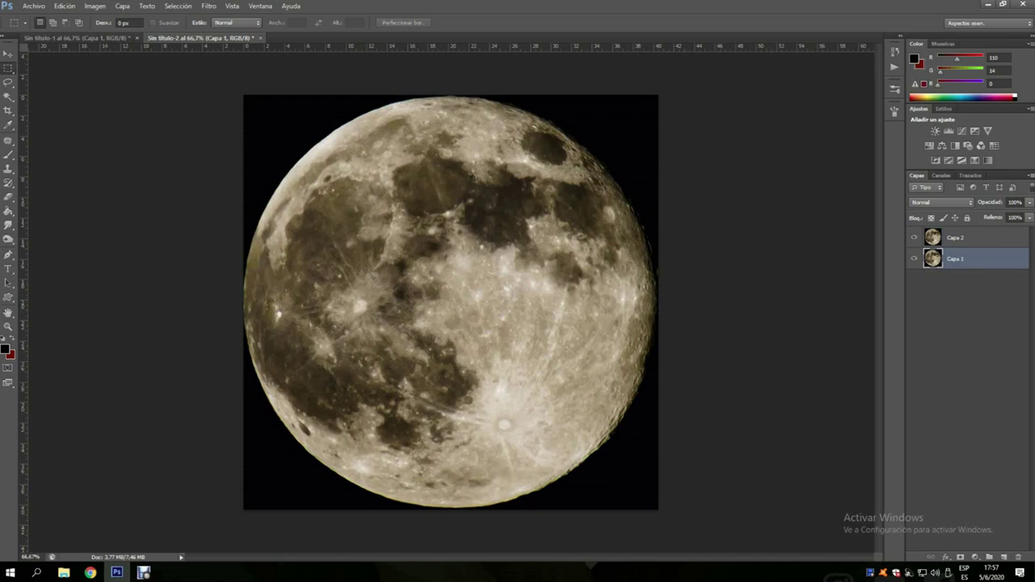
key("ctrl+t")
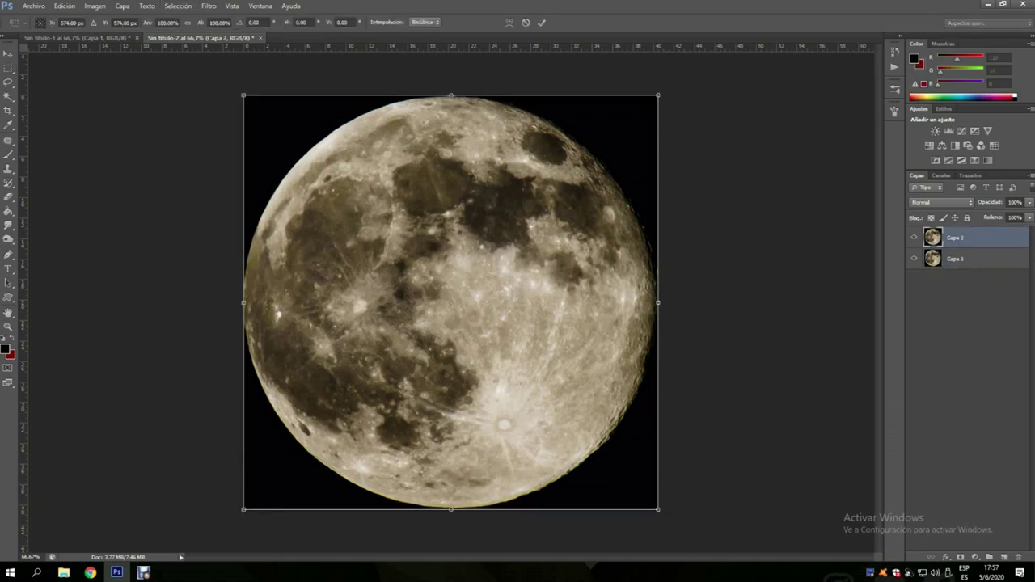
Step: Rotate the Capa 2 moon by 90° and apply the transformation
left_click(254, 22)
type("90")
key("Return")
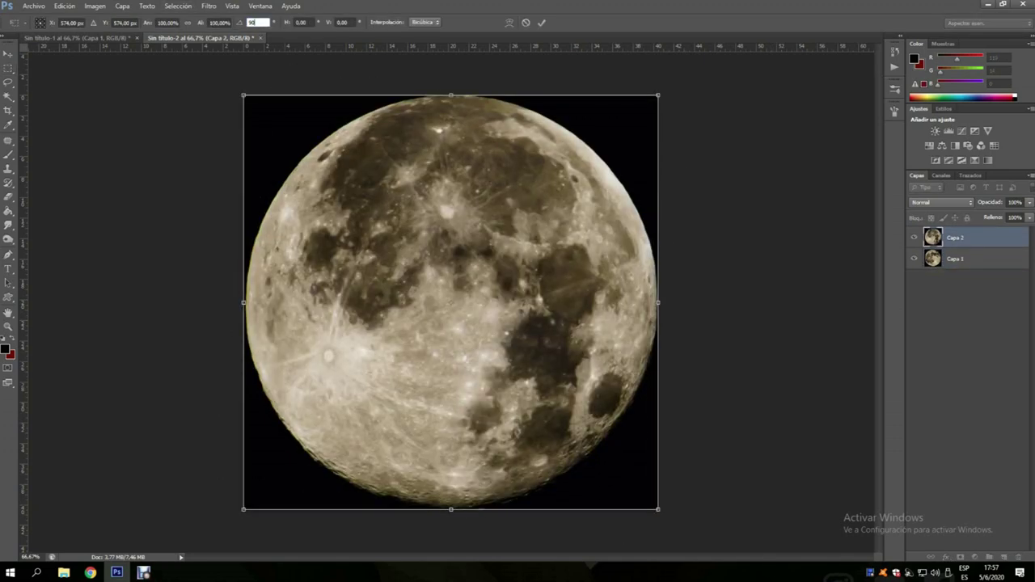
left_click(8, 67)
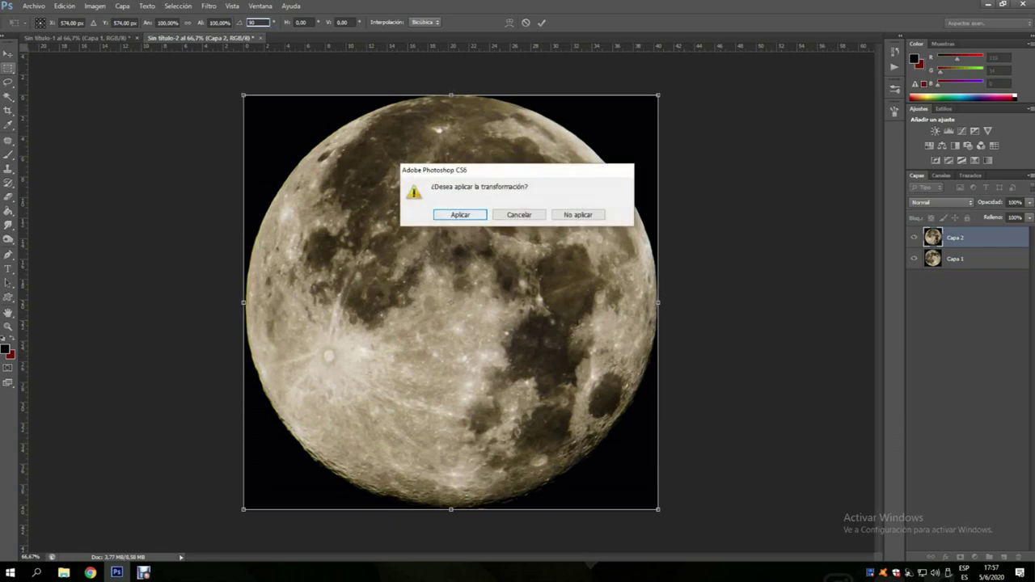
left_click(461, 215)
Step: Toggle Capa 2's visibility to compare it with Capa 1, leaving it shown
left_click(914, 237)
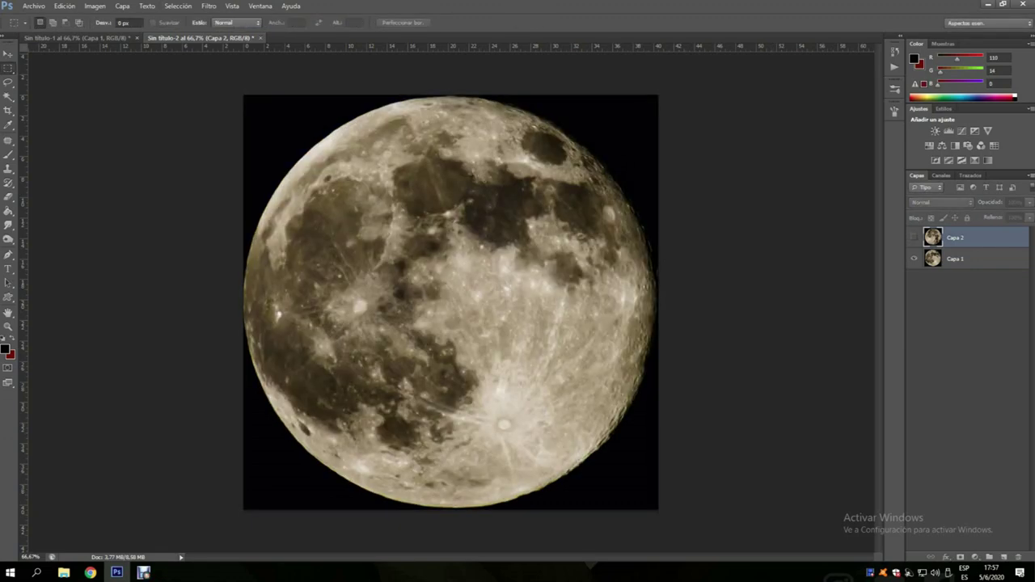
left_click(914, 237)
left_click(913, 237)
left_click(914, 237)
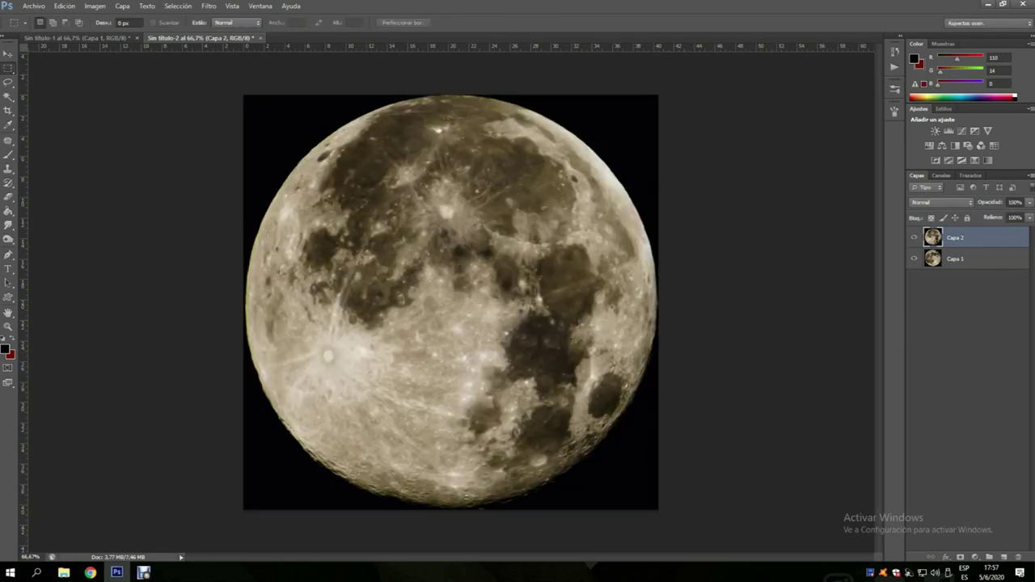
Step: Set Capa 2's blend mode to Oscurecer in the Estilo de capa dialog
key("h")
double_click(986, 237)
left_click(769, 345)
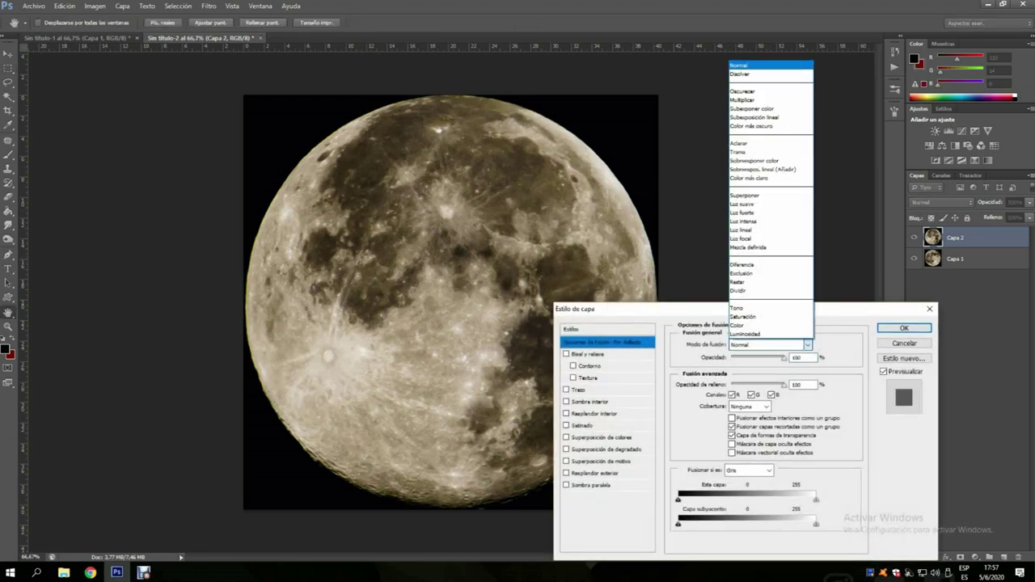
key("Down")
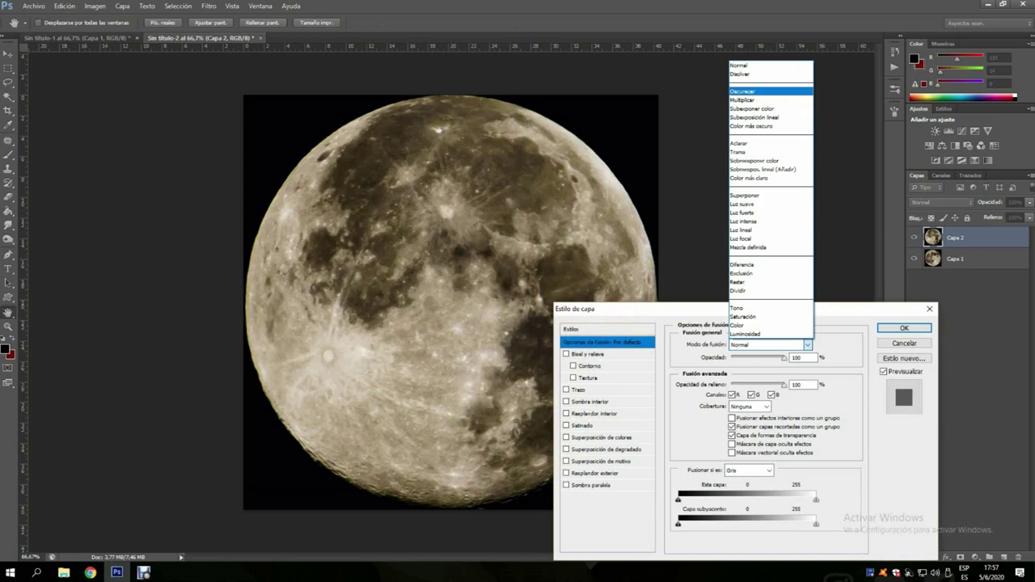
key("Return")
key("Return")
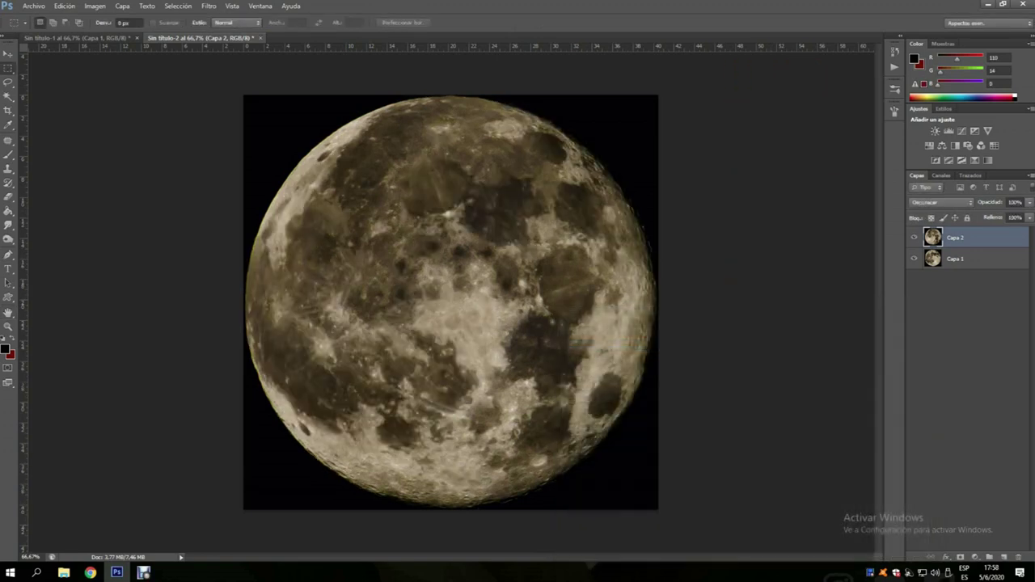
Step: Toggle Capa 2 on and off to compare the Oscurecer blend, leaving it visible
left_click(914, 237)
left_click(914, 237)
left_click(914, 237)
left_click(914, 237)
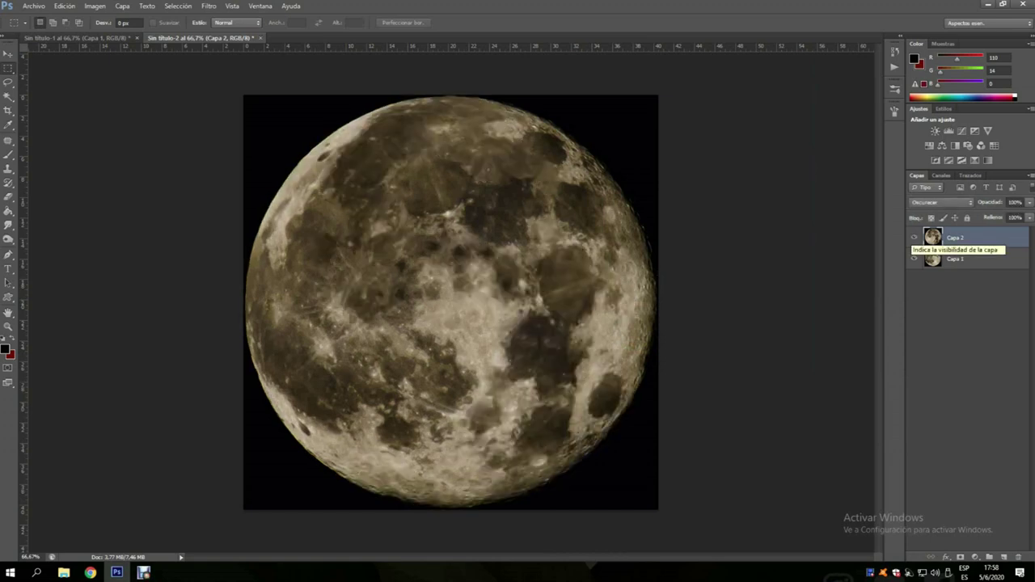
left_click(914, 237)
left_click(913, 237)
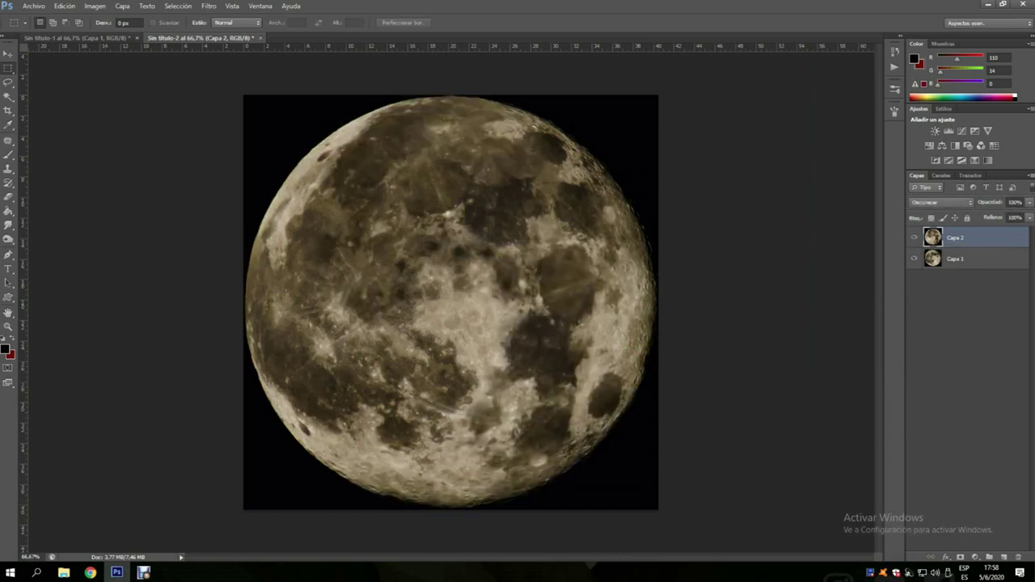
right_click(914, 237)
left_click(914, 237)
left_click(914, 237)
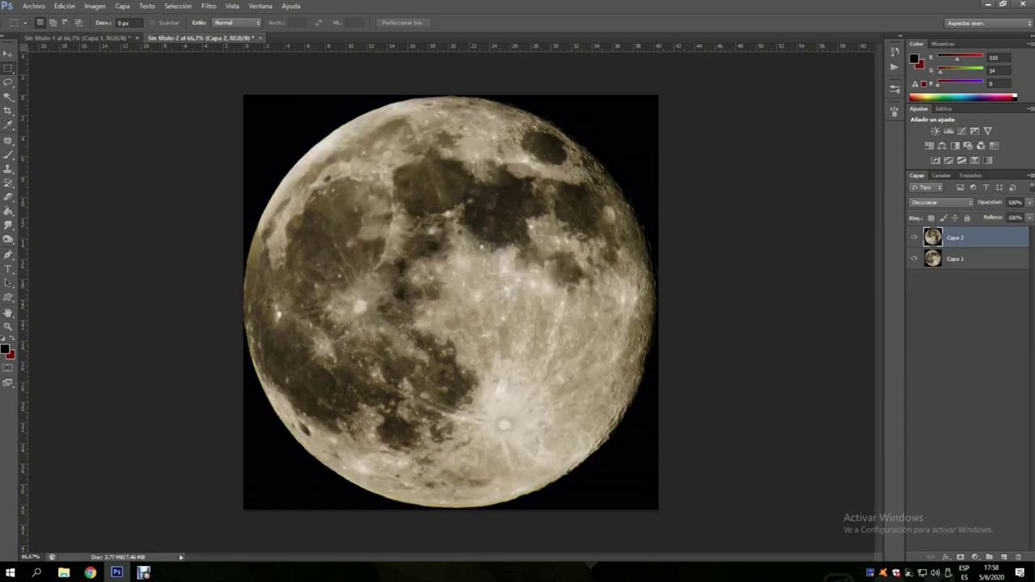
left_click(914, 237)
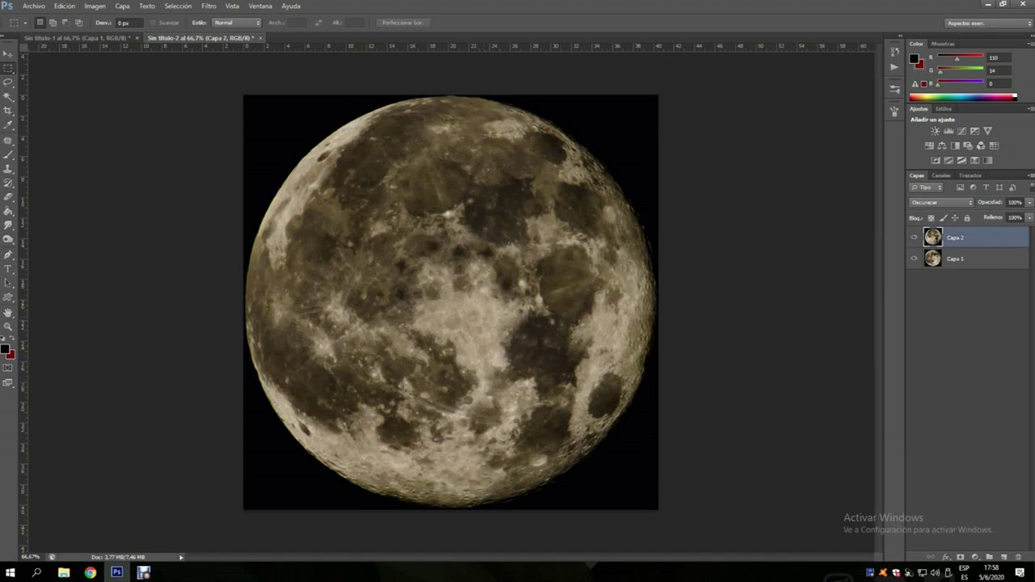
Step: Duplicate Capa 2 into a new layer, Capa 2 copia
right_click(959, 237)
key("Escape")
right_click(958, 238)
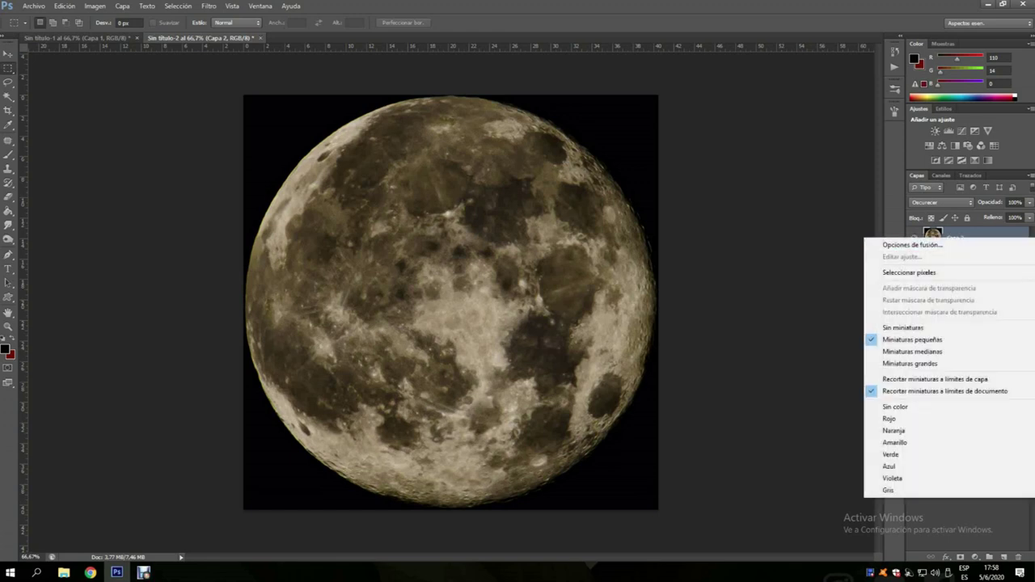
key("Escape")
right_click(936, 237)
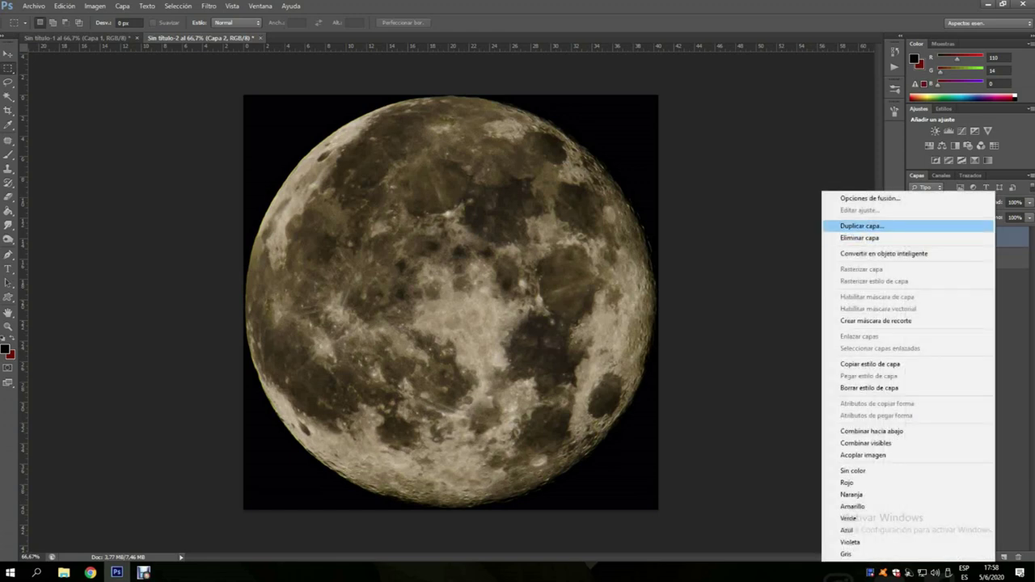
left_click(930, 224)
key("Return")
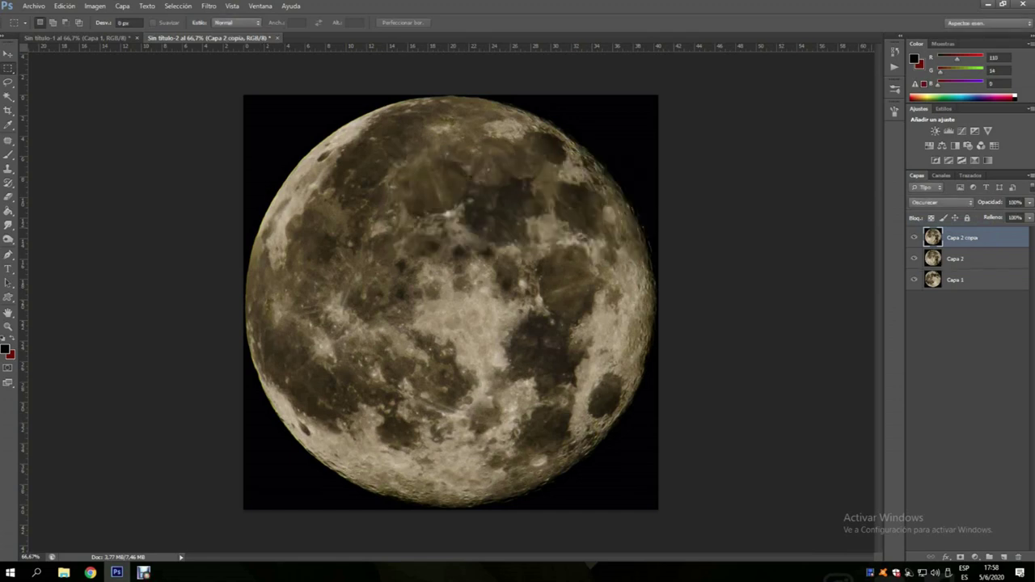
Step: Rotate Capa 2 copia by 90° and apply the transformation
key("ctrl+t")
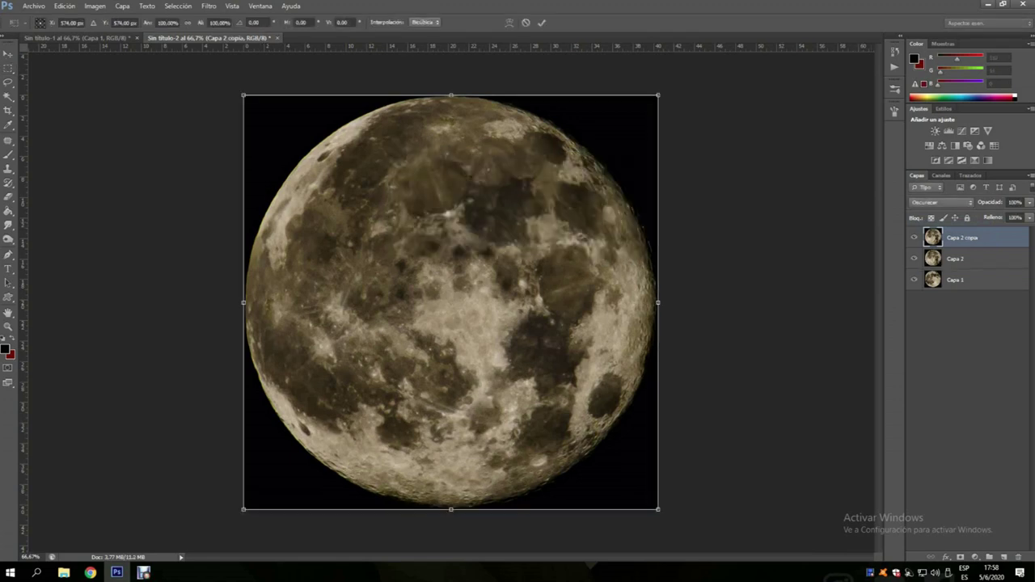
left_click(342, 23)
double_click(342, 23)
left_click(257, 22)
type("90")
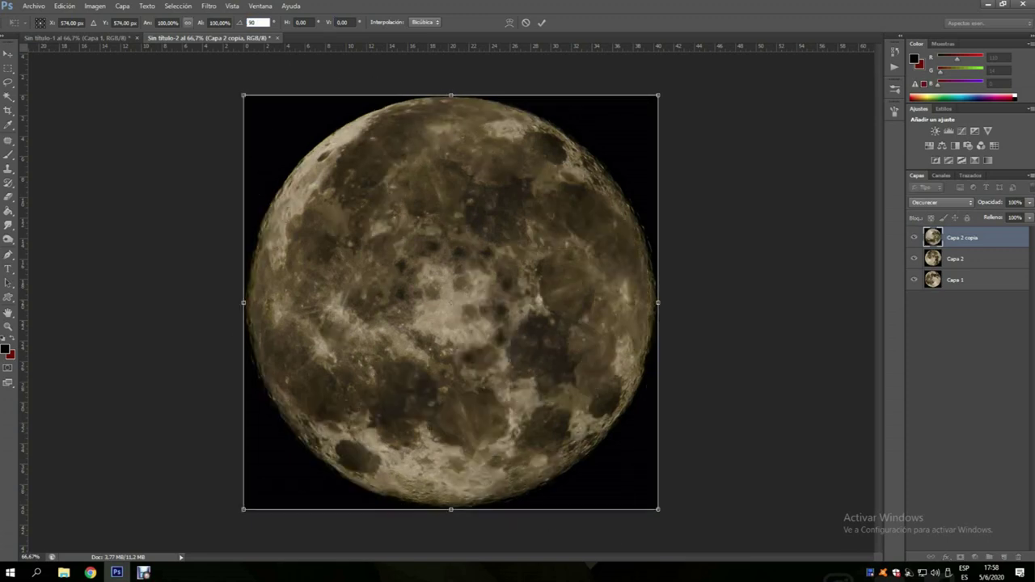
left_click(8, 68)
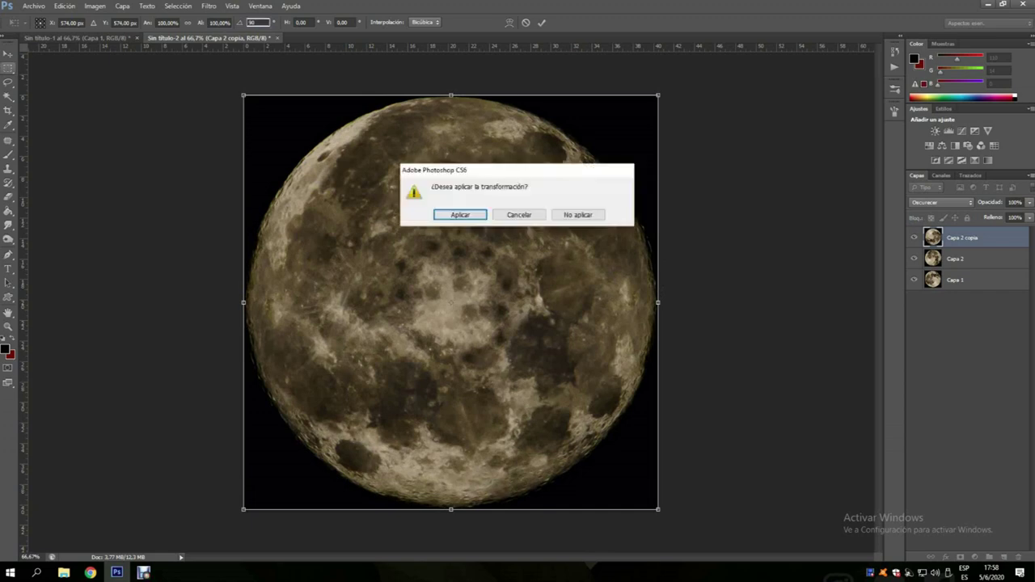
key("Return")
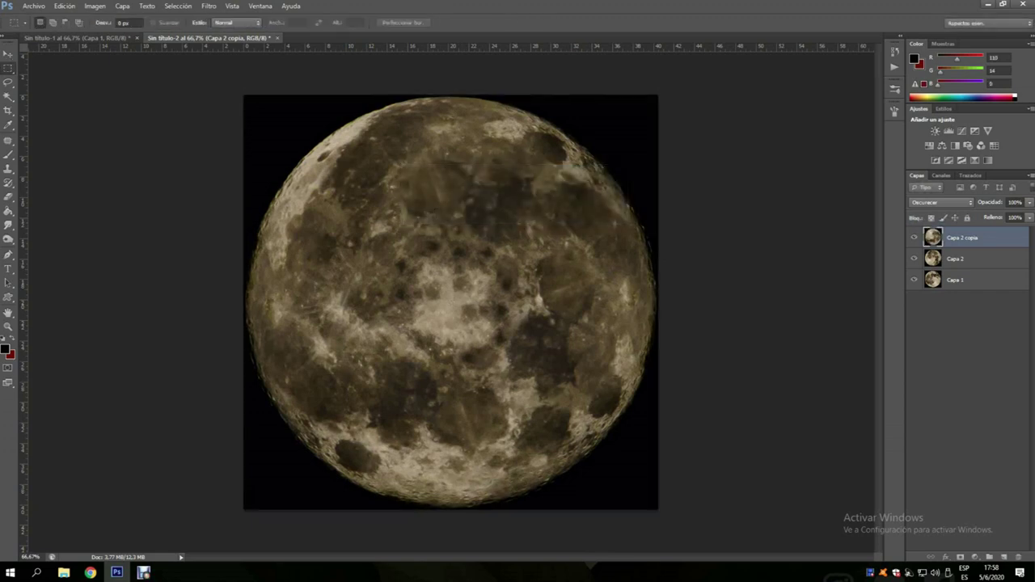
Step: Duplicate the top moon layer into Capa 2 copia 2
right_click(982, 237)
left_click(848, 226)
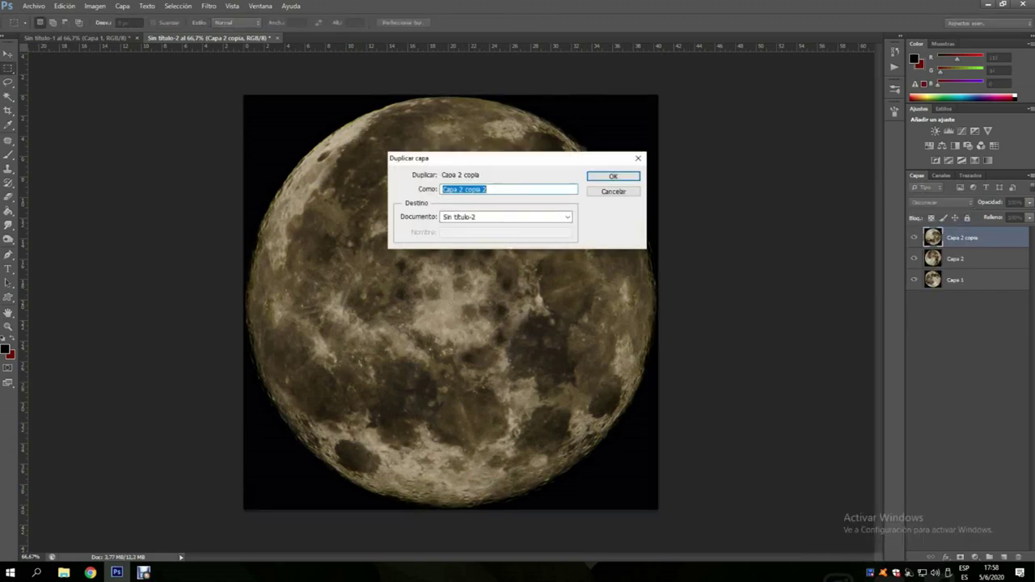
key("Return")
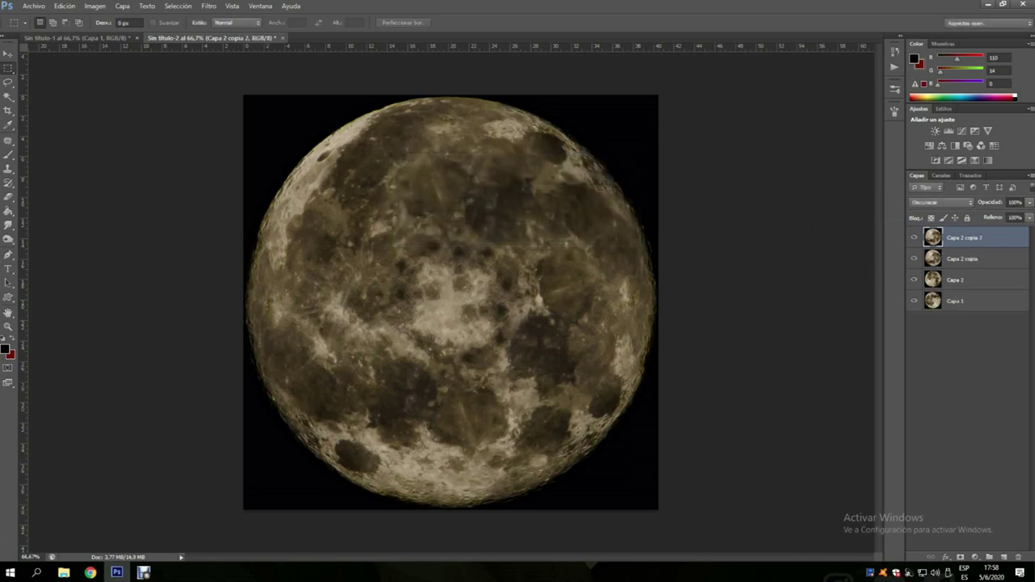
right_click(982, 238)
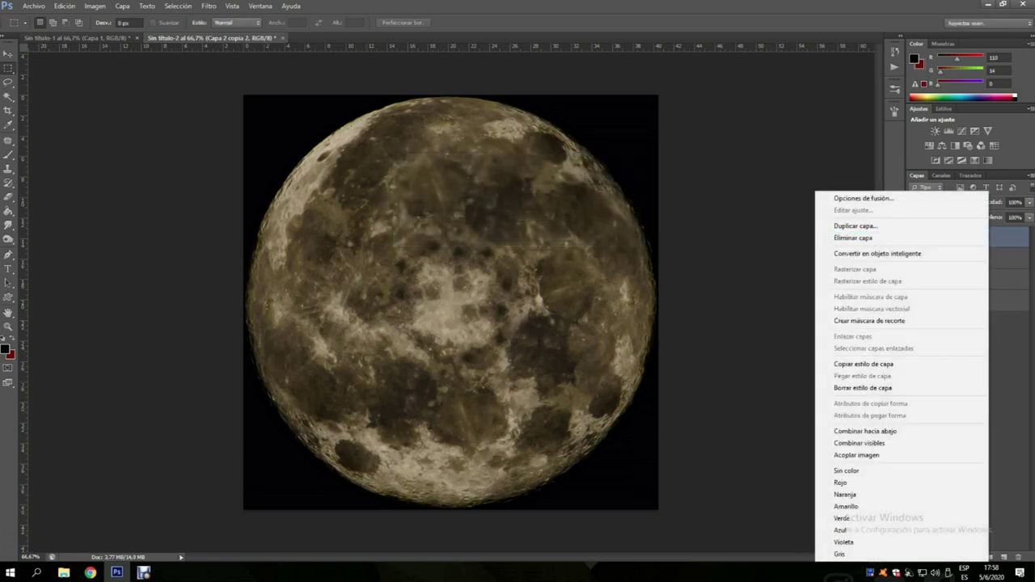
key("Escape")
Step: Rotate Capa 2 copia 2 by 90° and apply the transformation
key("ctrl+t")
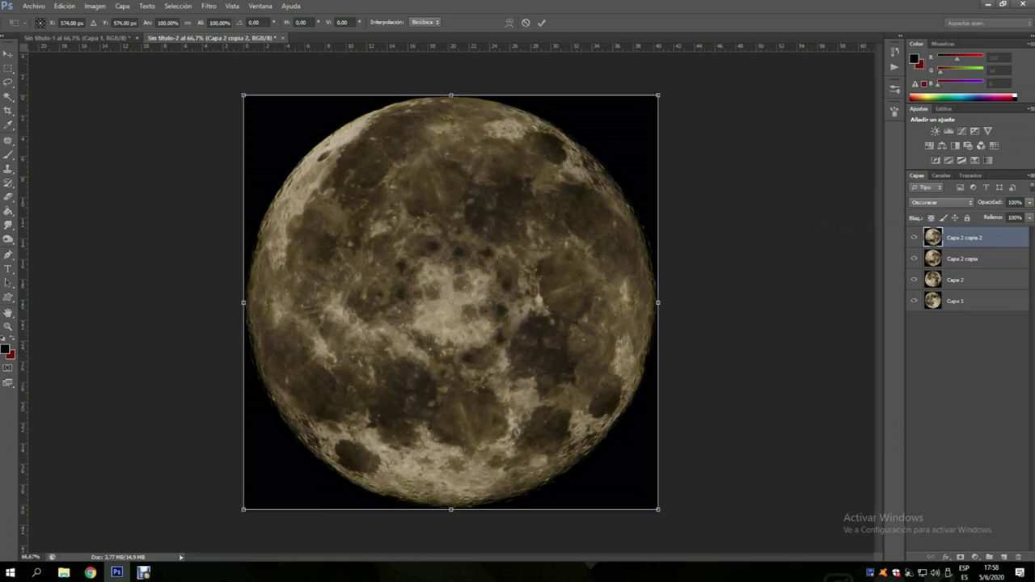
left_click(257, 22)
type("90")
key("Return")
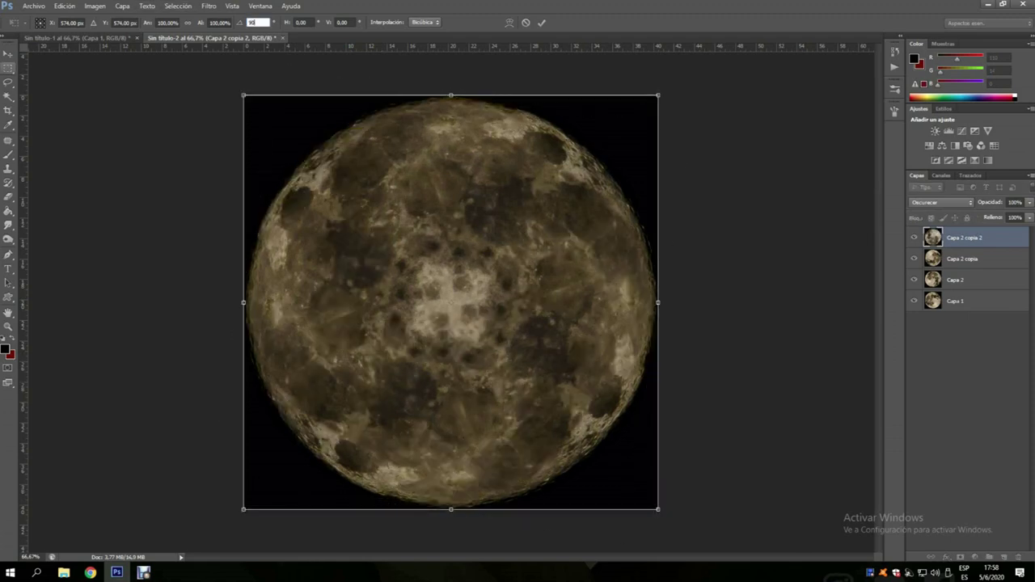
left_click(8, 68)
key("Return")
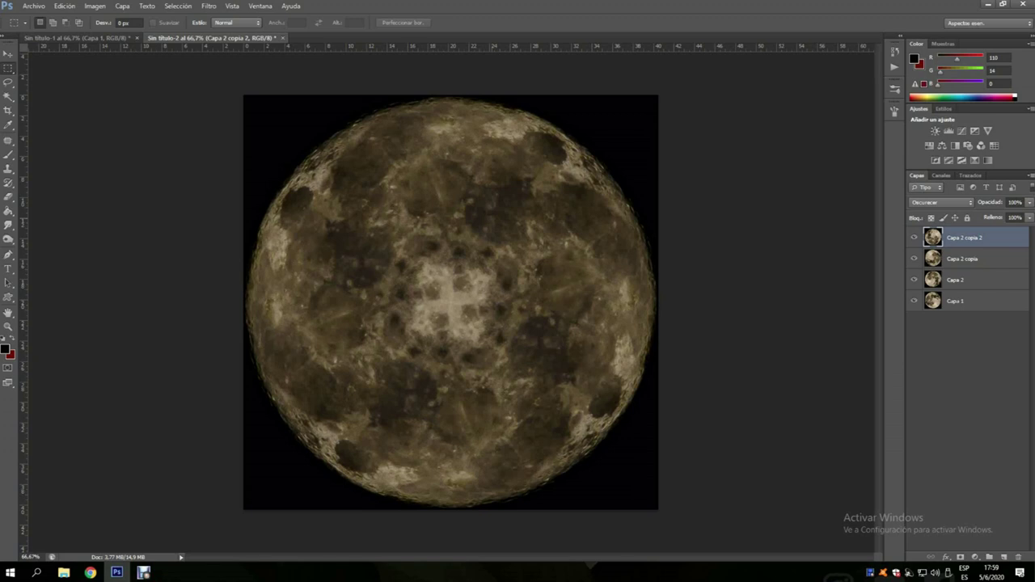
key("ctrl+e")
key("ctrl+e")
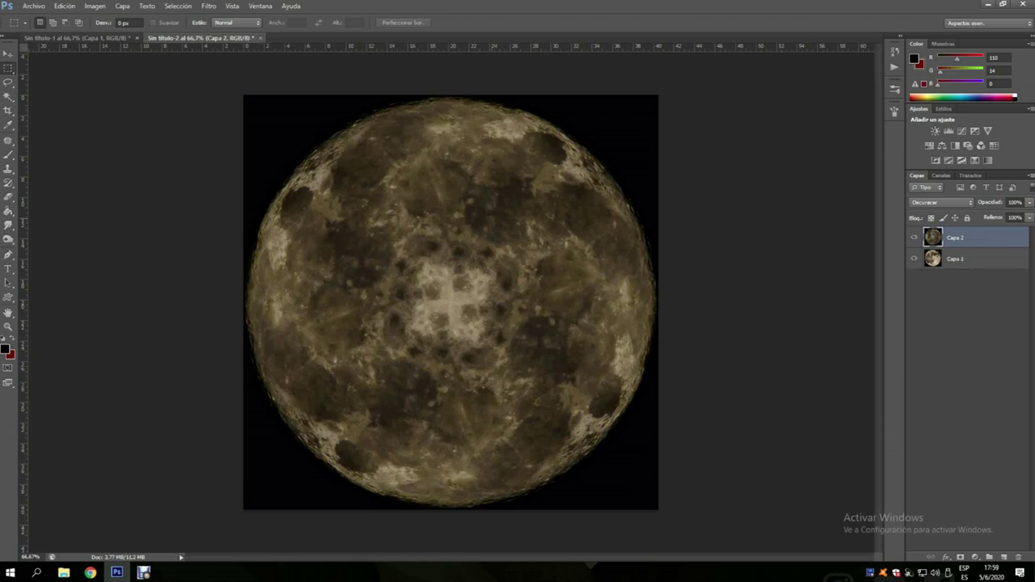
key("ctrl+e")
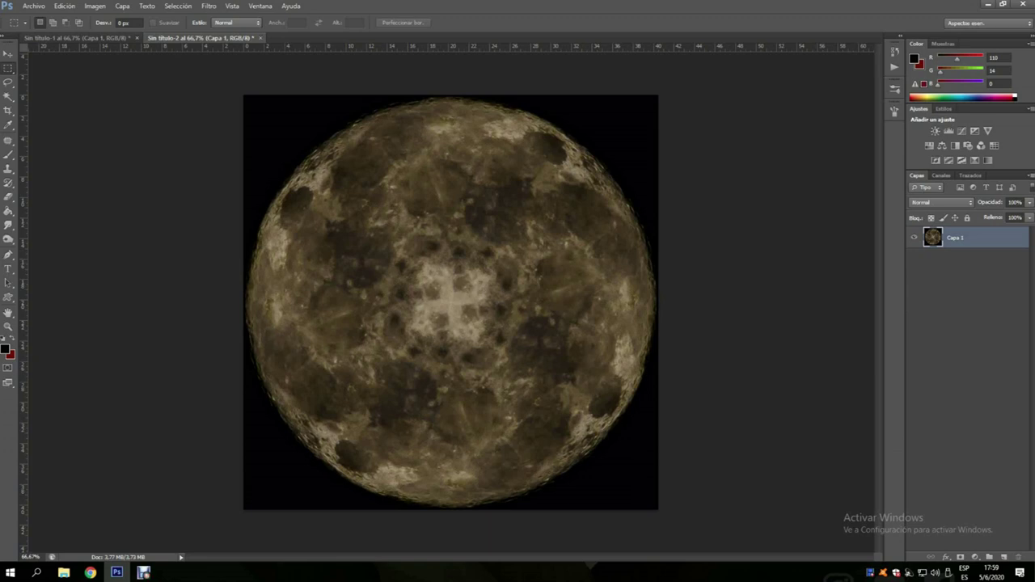
key("ctrl+alt+z")
key("ctrl+alt+z")
key("ctrl+alt+z")
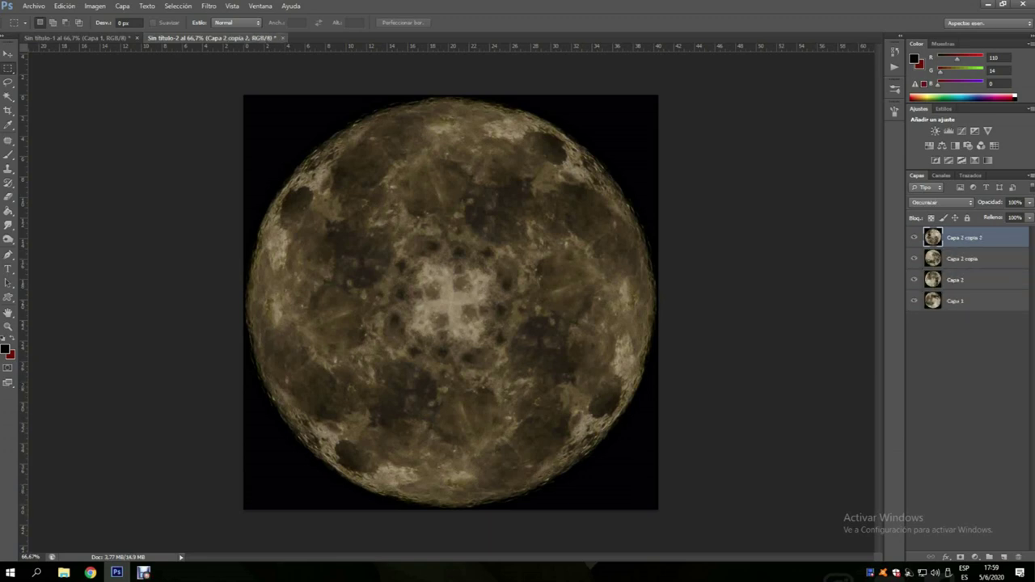
key("ctrl+alt+z")
key("ctrl+alt+z")
key("ctrl+alt+z")
key("ctrl+alt+z")
key("ctrl+alt+z")
key("ctrl+shift+z")
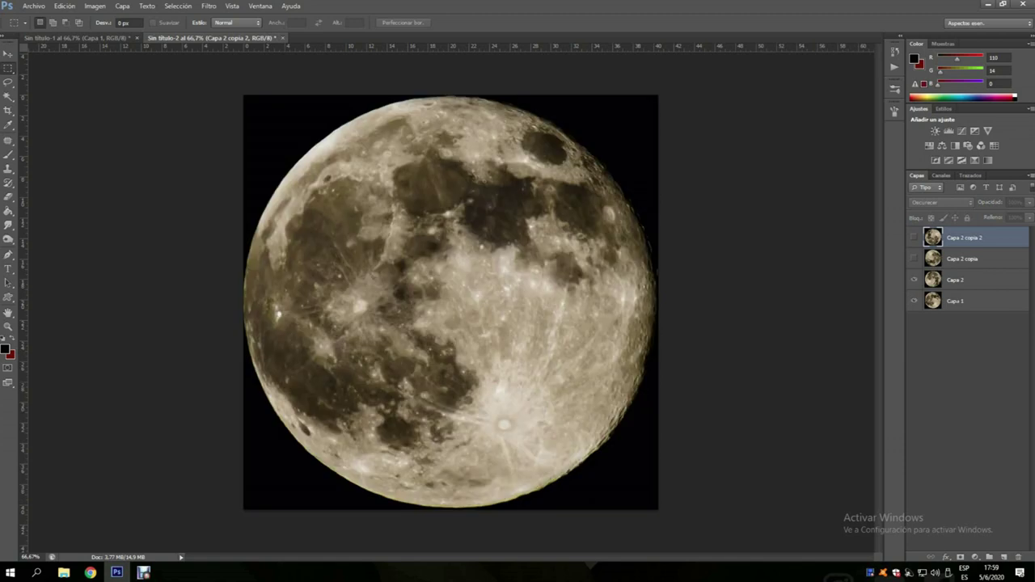
key("ctrl+shift+z")
key("ctrl+shift+z")
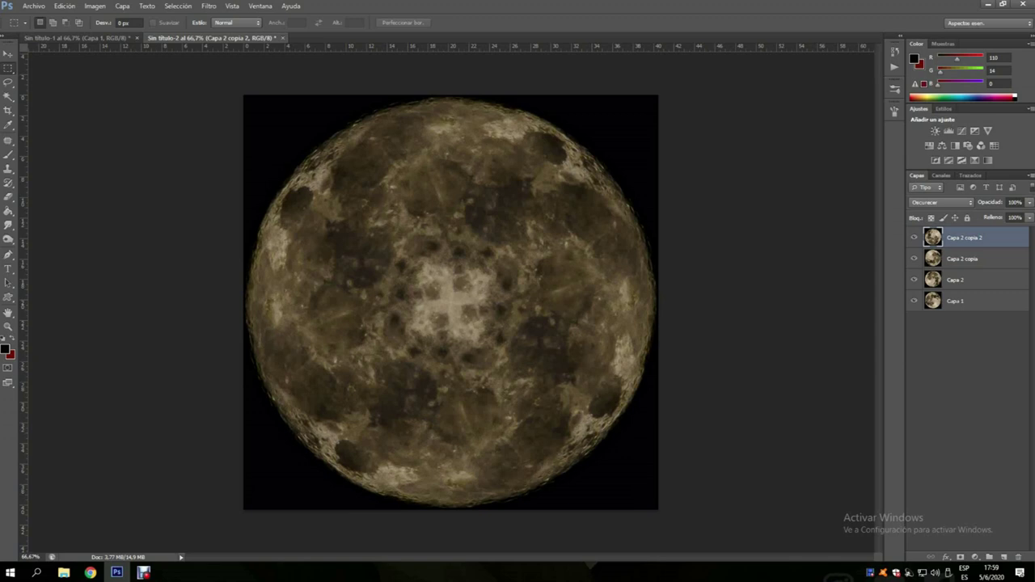
Step: Merge the moon layers into one and apply Brightness/Contrast with contrast 100 and brightness about 11
key("alt+shift+bracketleft")
key("alt+shift+bracketleft")
key("ctrl+e")
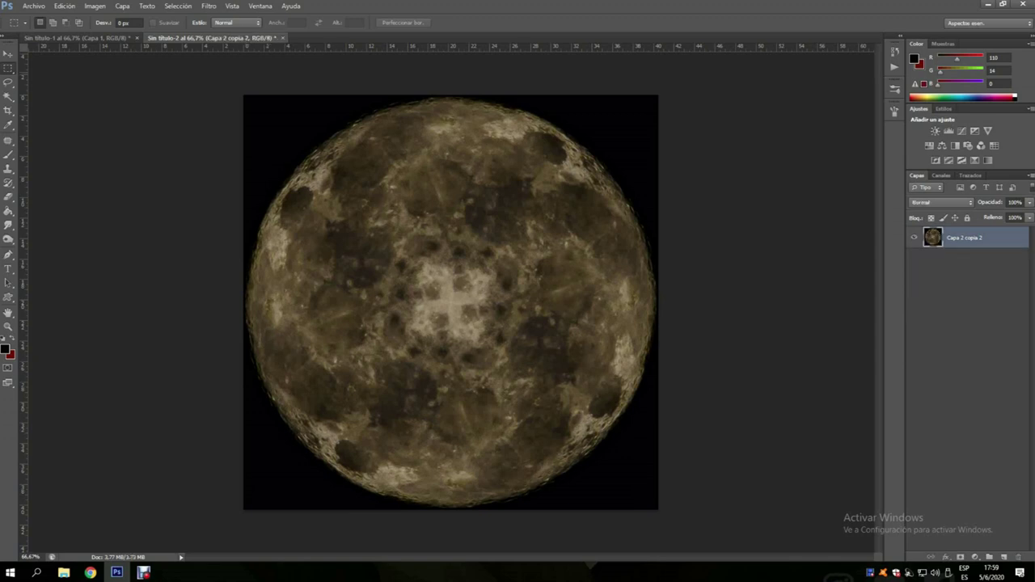
left_click(94, 5)
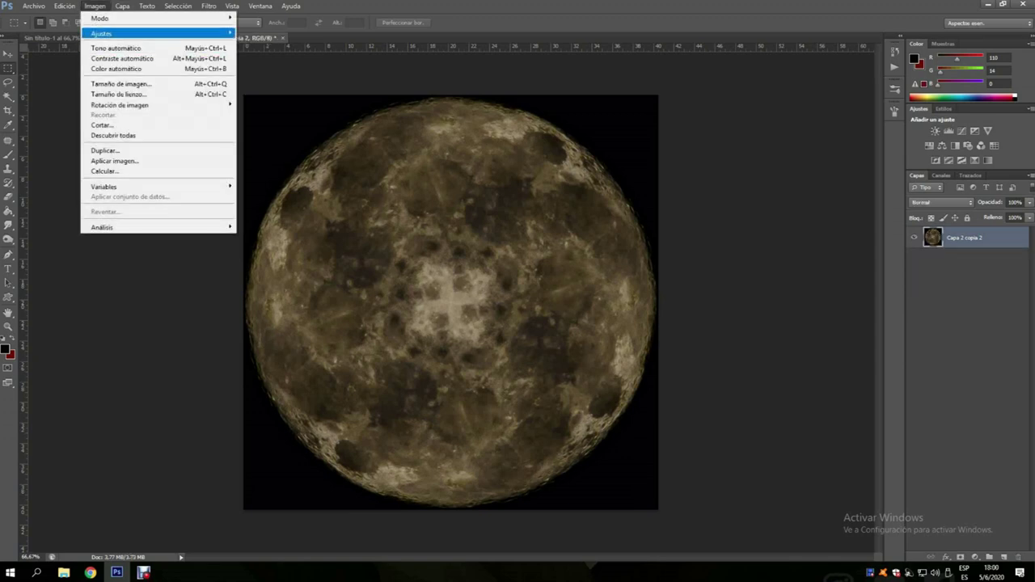
left_click(267, 34)
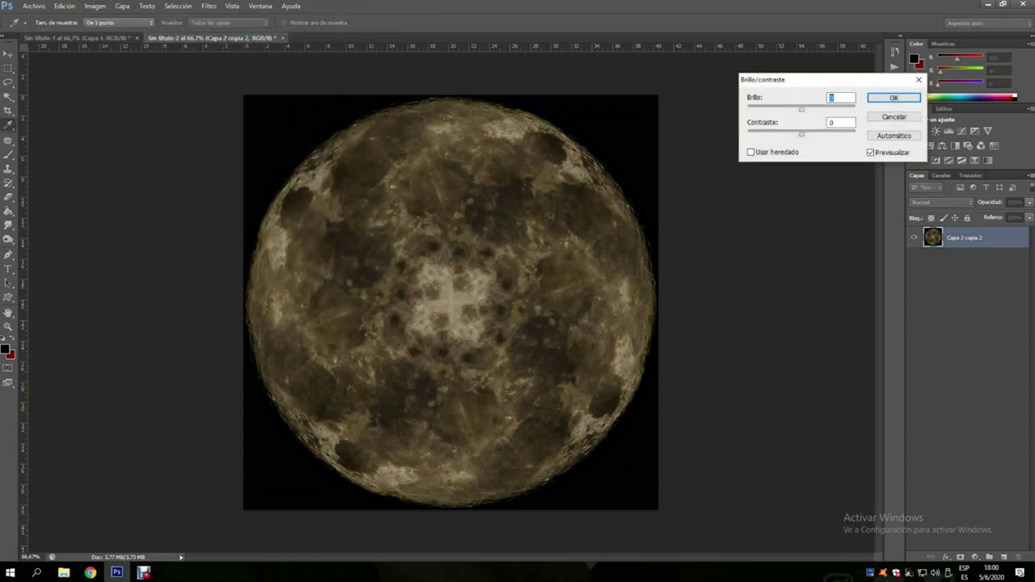
key("Tab")
key("shift+Up")
key("shift+Up")
key("shift+Up")
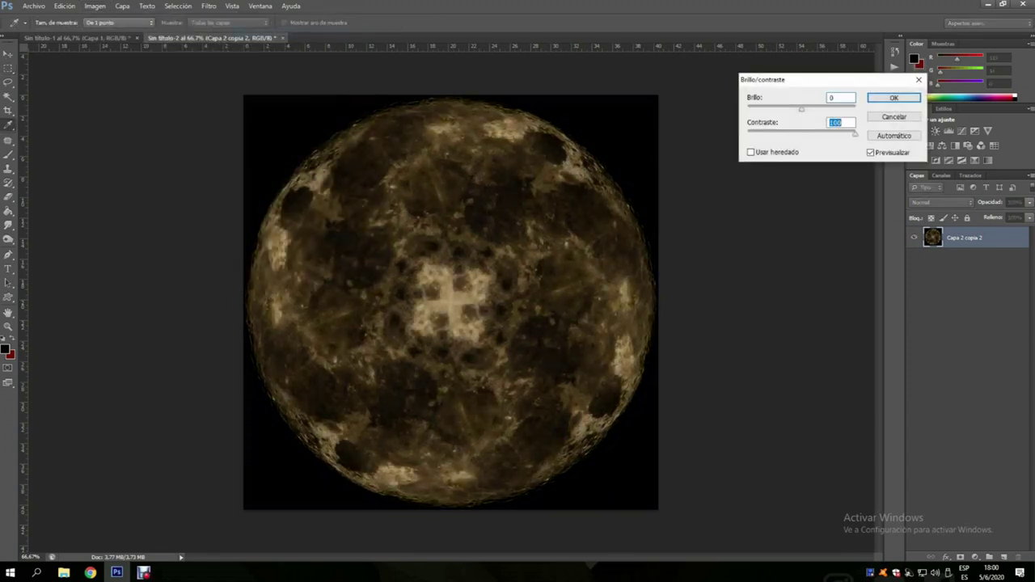
key("shift+Tab")
key("shift+Up")
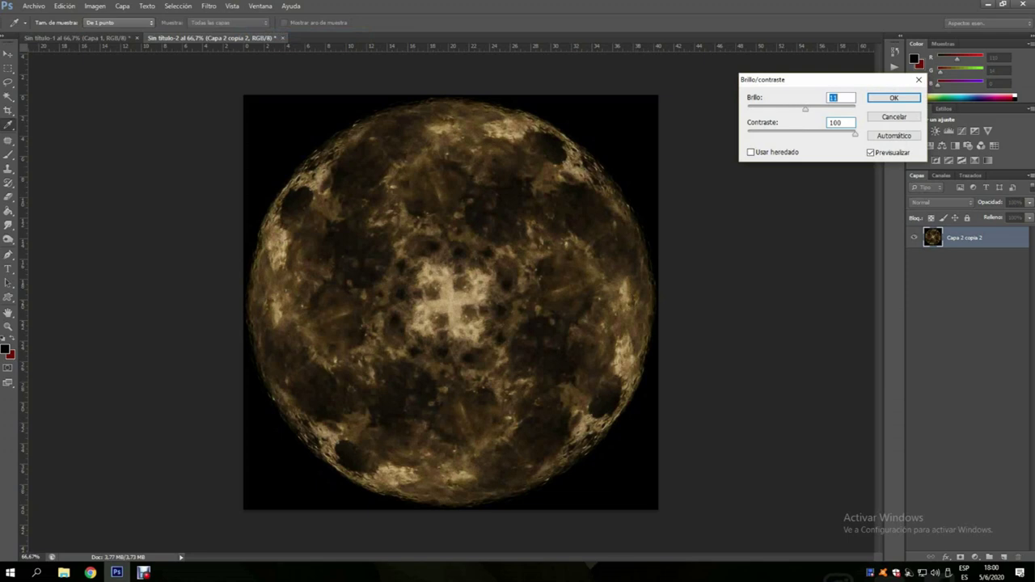
key("Return")
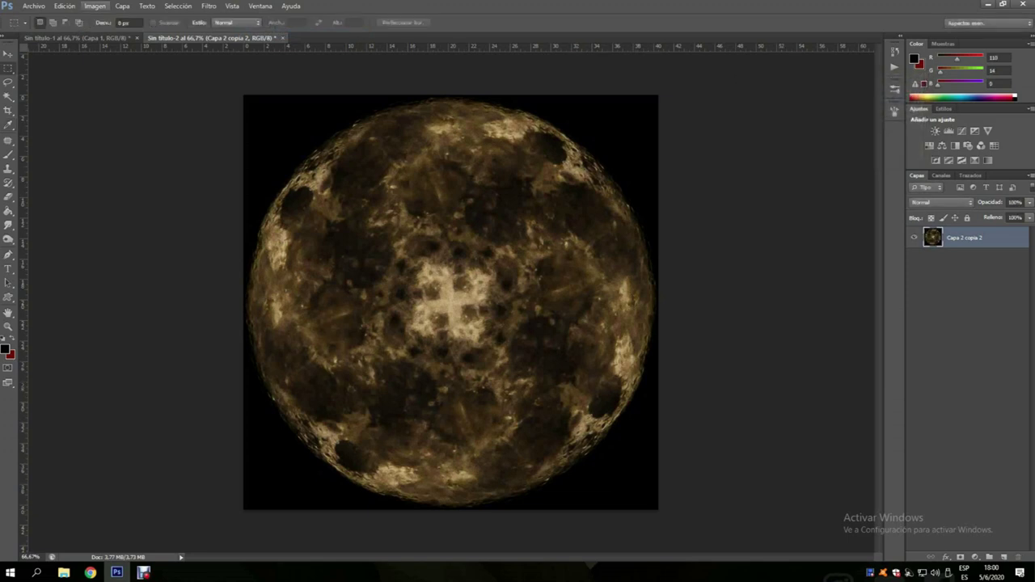
Step: Apply a second Brightness/Contrast pass with contrast 100 and brightness slightly below zero
key("Down")
key("Down")
key("Right")
key("Return")
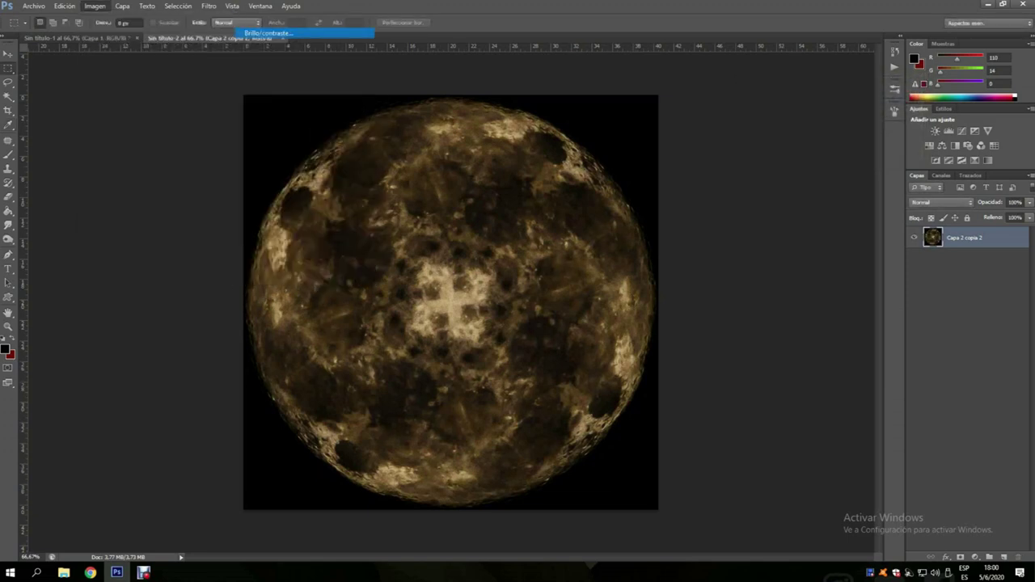
key("Tab")
type("100")
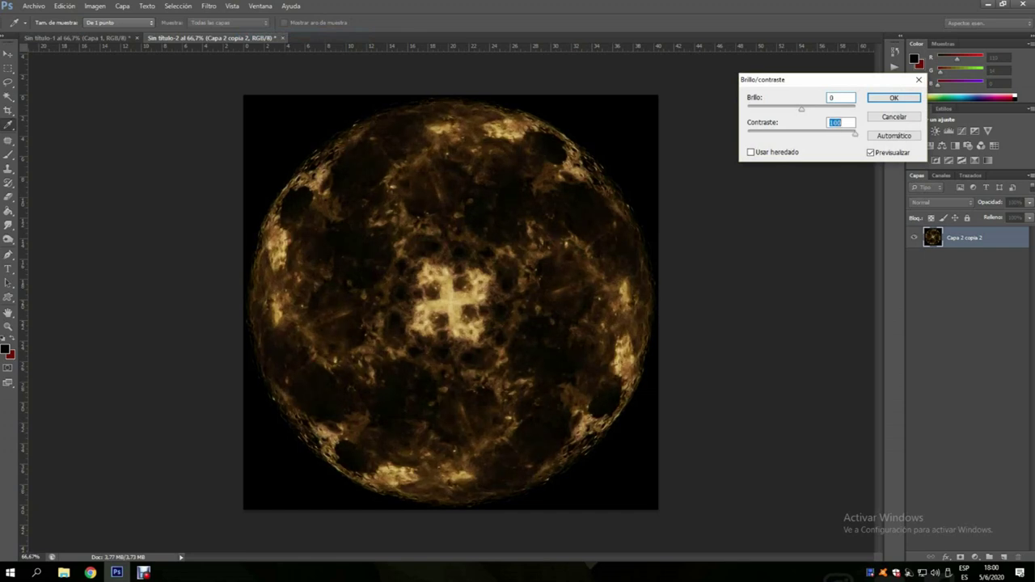
key("shift+Tab")
type("-56")
key("shift+Up")
key("shift+Up")
key("shift+Up")
key("shift+Up")
key("shift+Up")
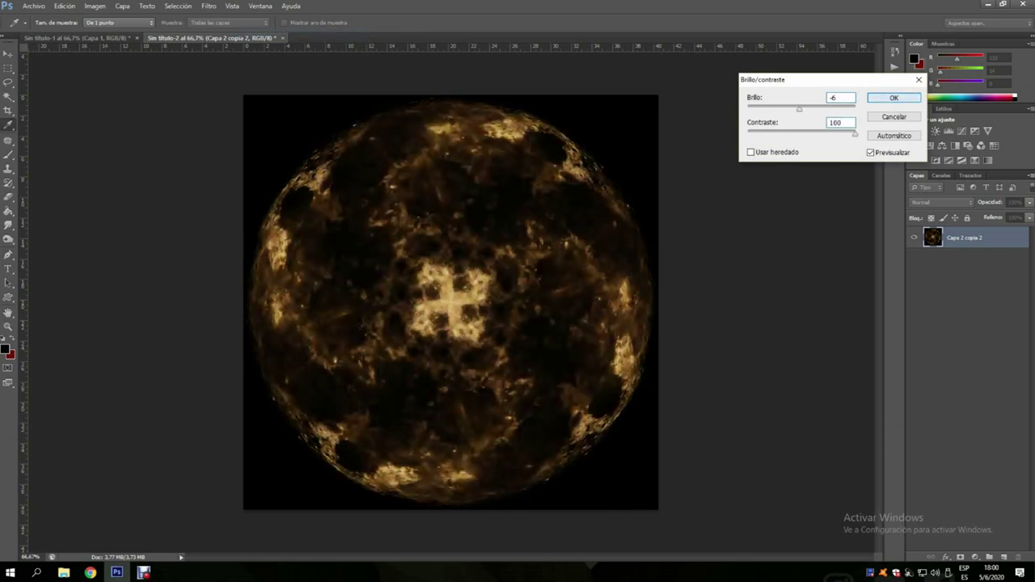
left_click(894, 97)
Step: Boost the sphere again with a third Brightness/Contrast pass at contrast 100
left_click(95, 5)
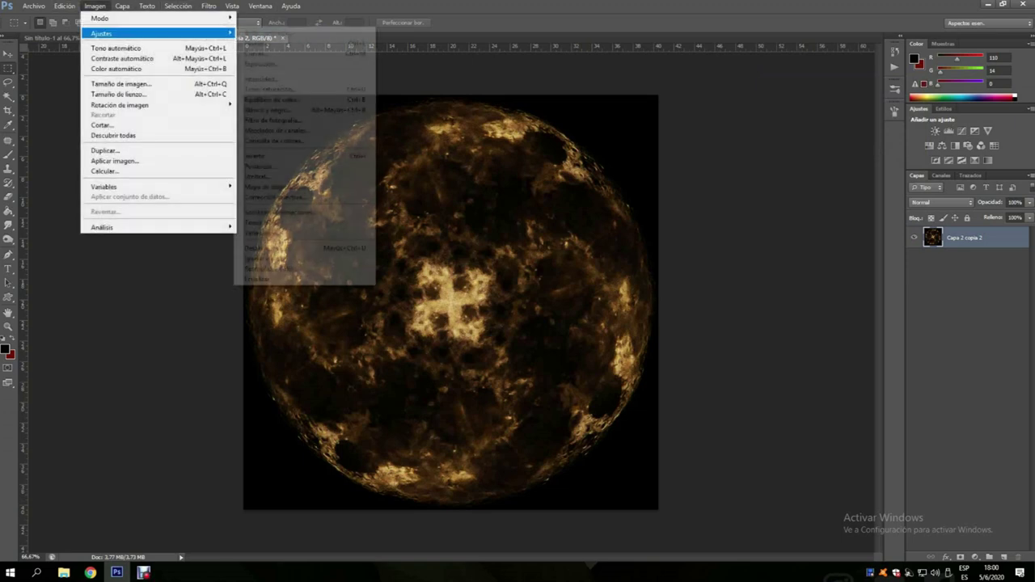
left_click(278, 30)
key("Tab")
key("shift+Up")
key("shift+Up")
key("shift+Up")
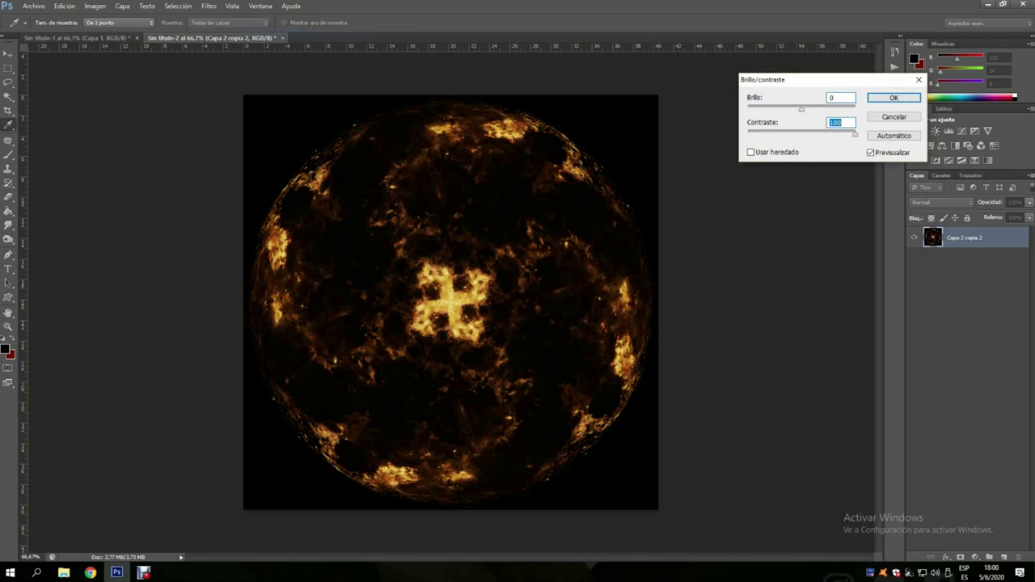
key("Return")
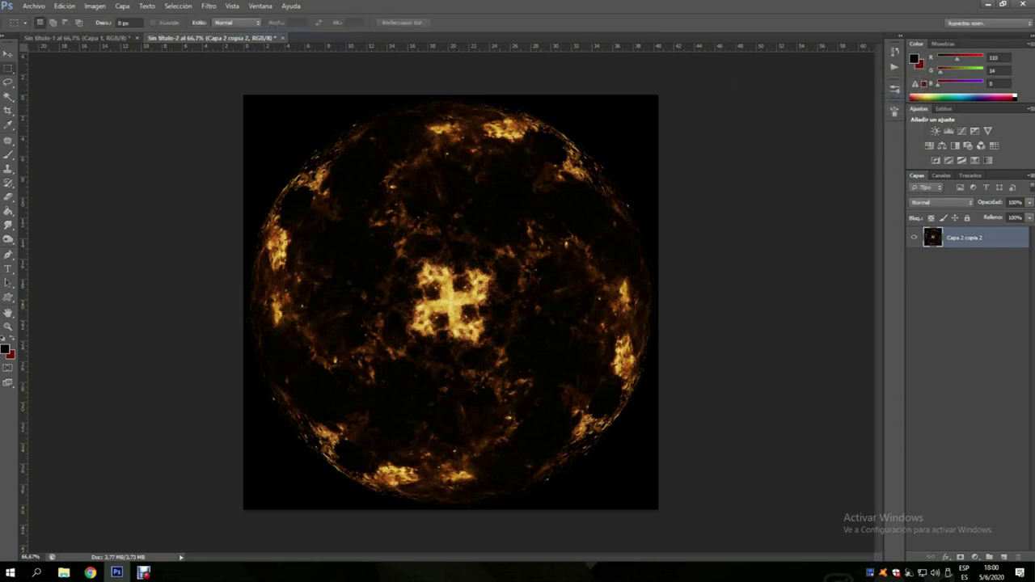
Step: Apply a final Brightness/Contrast pass with contrast 100 and brightness 0
left_click(95, 6)
mouse_move(121, 34)
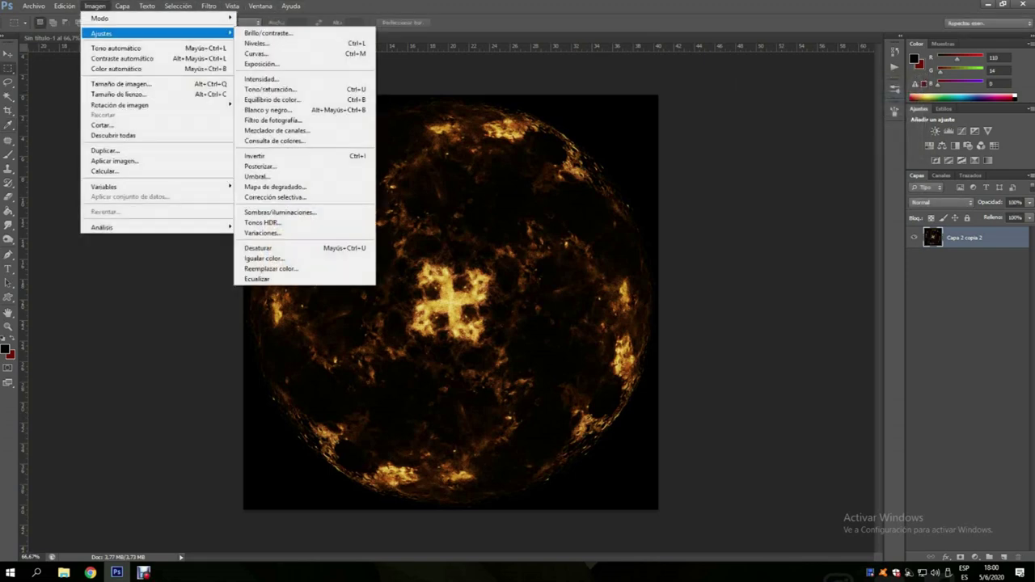
left_click(268, 33)
key("Tab")
type("100")
key("Tab")
type("0m")
key("Return")
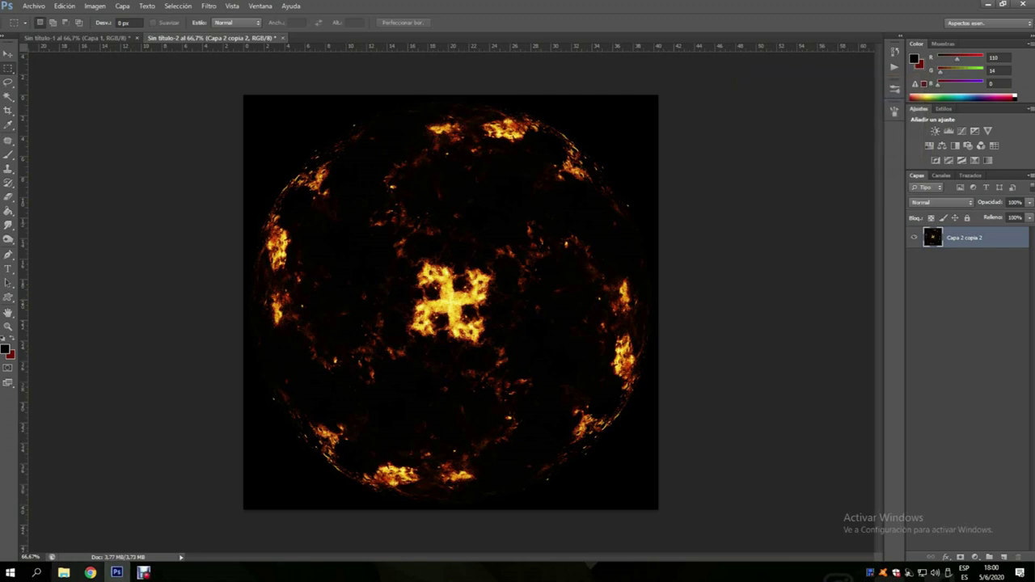
Step: Locate Sin titulo-3.jpg in the OTROS folder on Datos (D:), then return to Photoshop
left_click(64, 573)
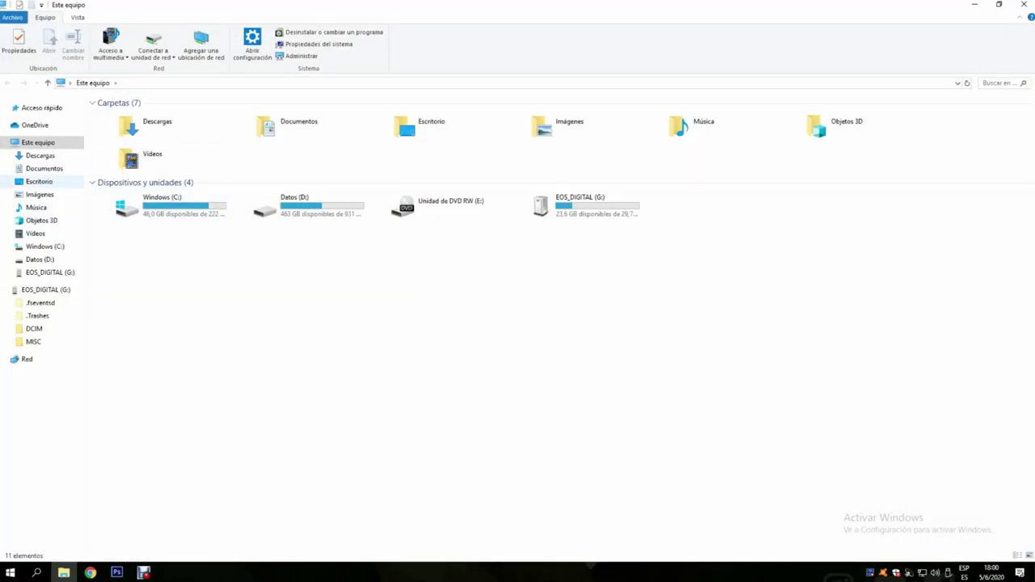
left_click(40, 194)
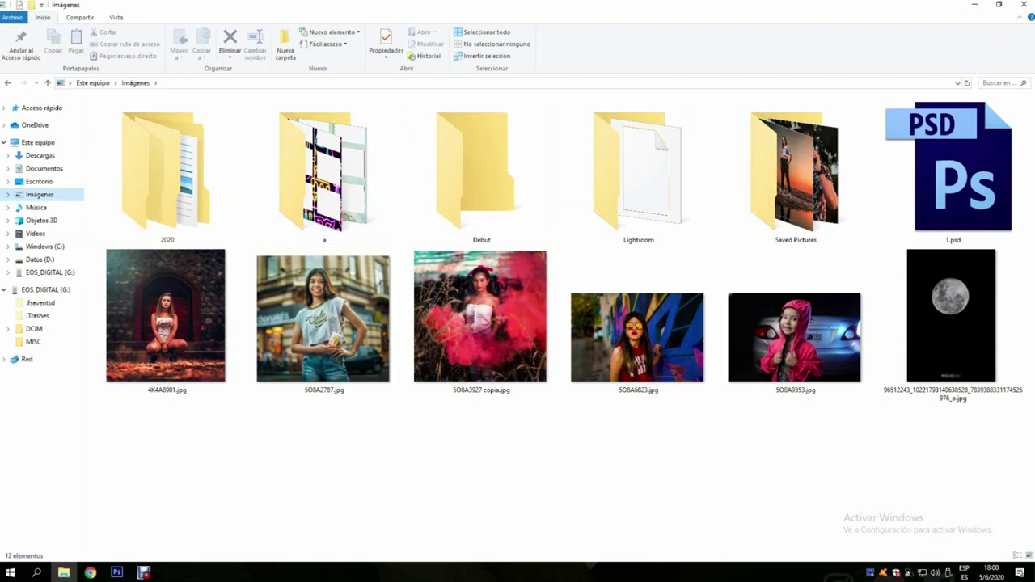
left_click(39, 259)
left_click(168, 170)
left_click(323, 170)
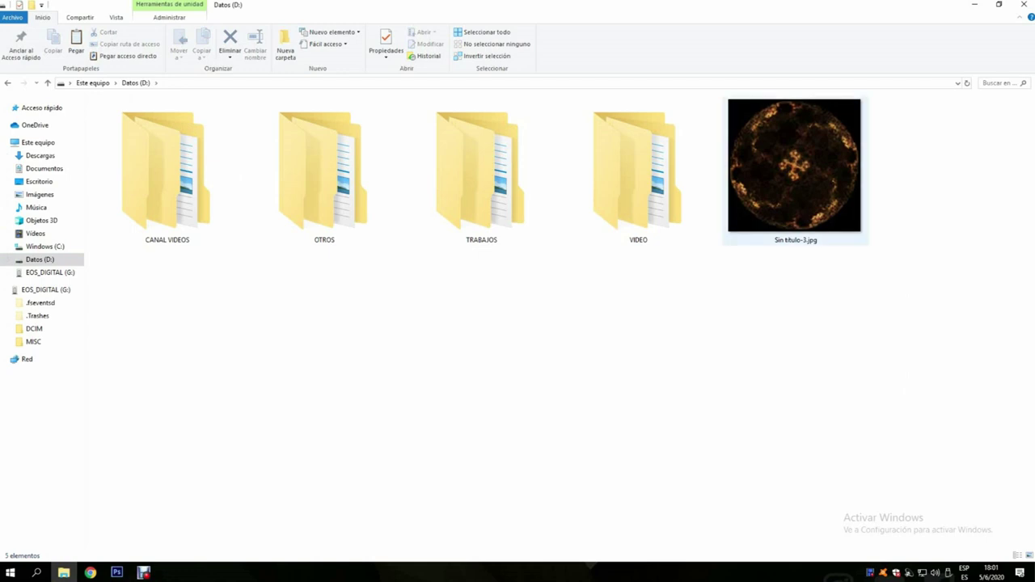
left_click(794, 166)
left_click(143, 572)
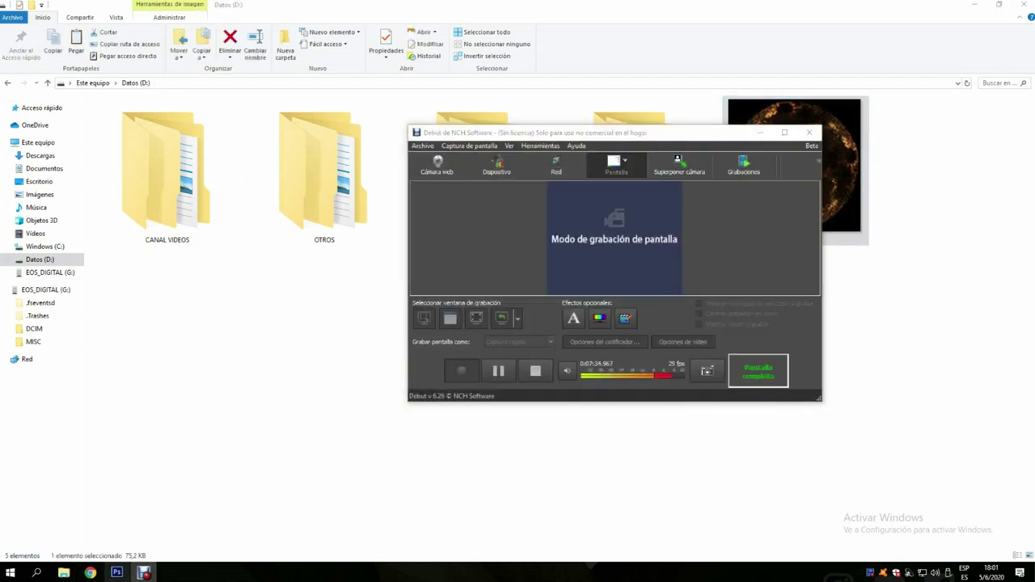
left_click(116, 572)
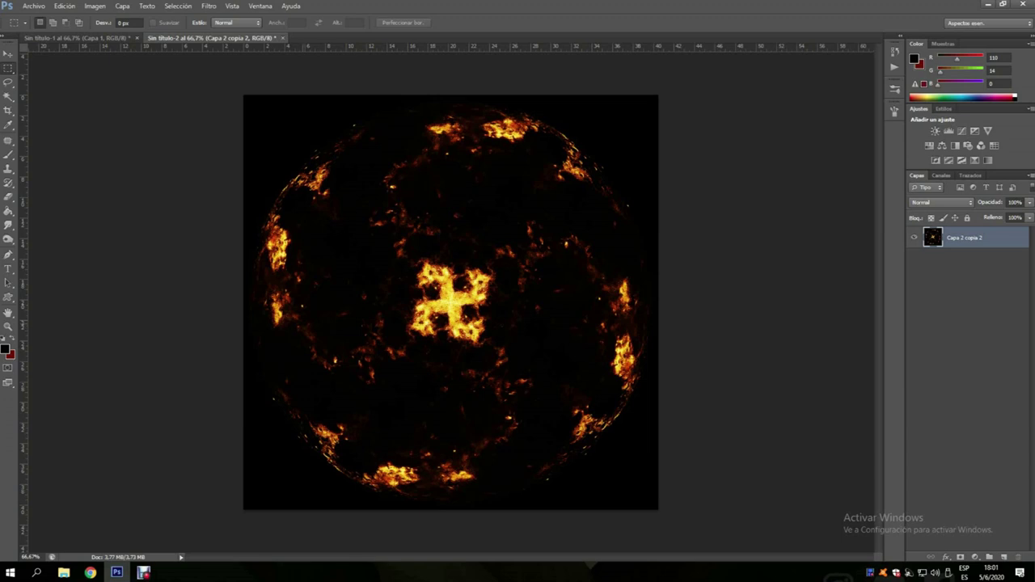
mouse_move(64, 572)
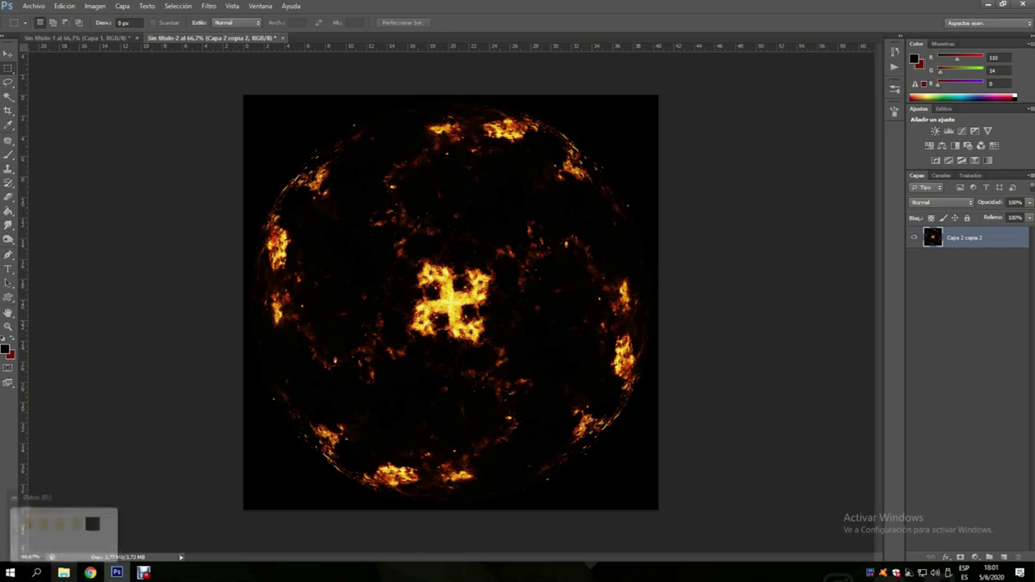
Step: Open Sin titulo-3.jpg in Photoshop, raise its contrast to about 81, and zoom to 200%
left_click(86, 512)
mouse_move(795, 166)
left_mouse_down()
mouse_move(116, 573)
mouse_move(450, 302)
left_mouse_up()
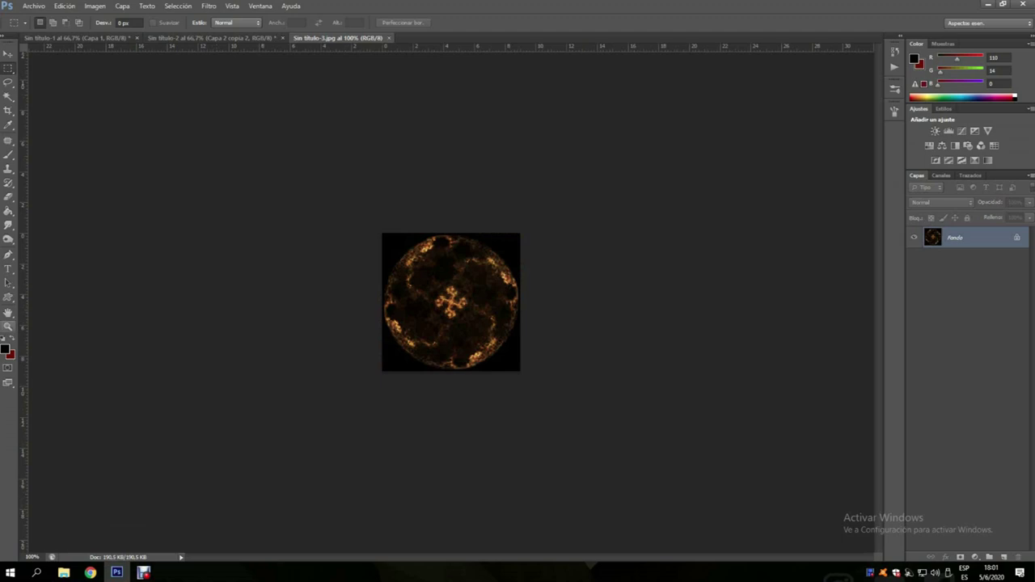
left_click(95, 6)
mouse_move(101, 33)
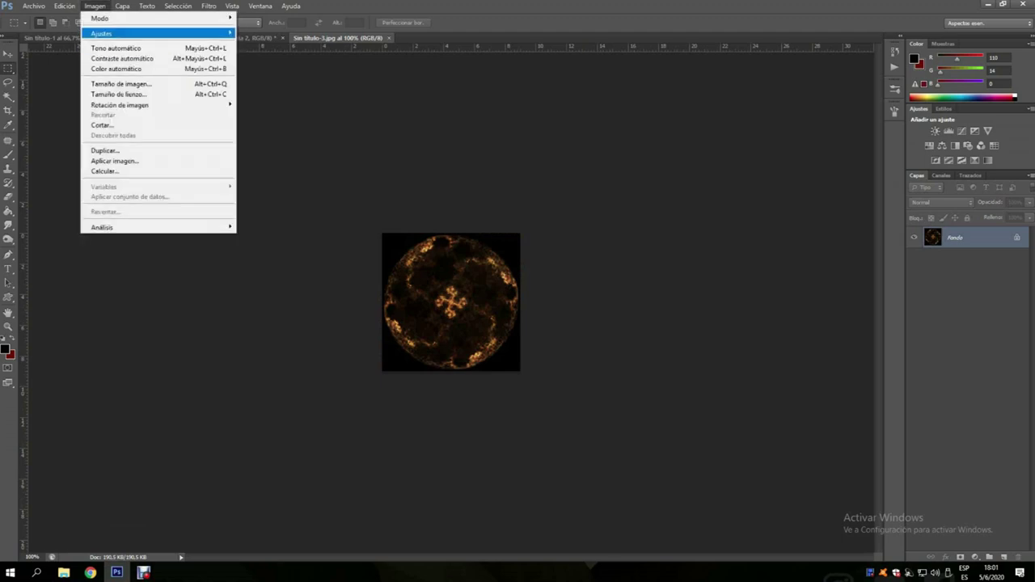
left_click(267, 32)
left_click_drag(801, 132, 845, 132)
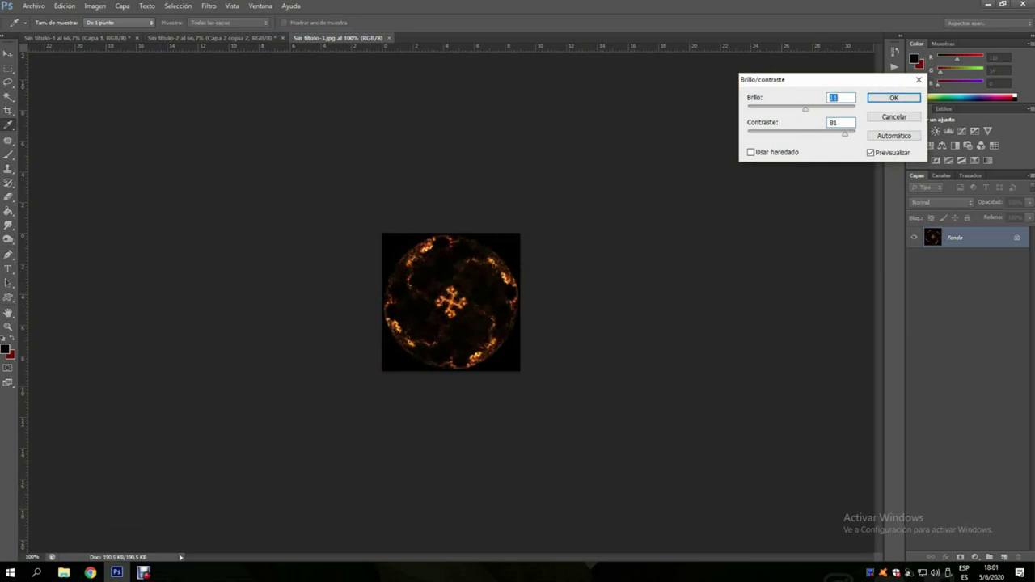
key("Return")
key("z")
key("ctrl+plus")
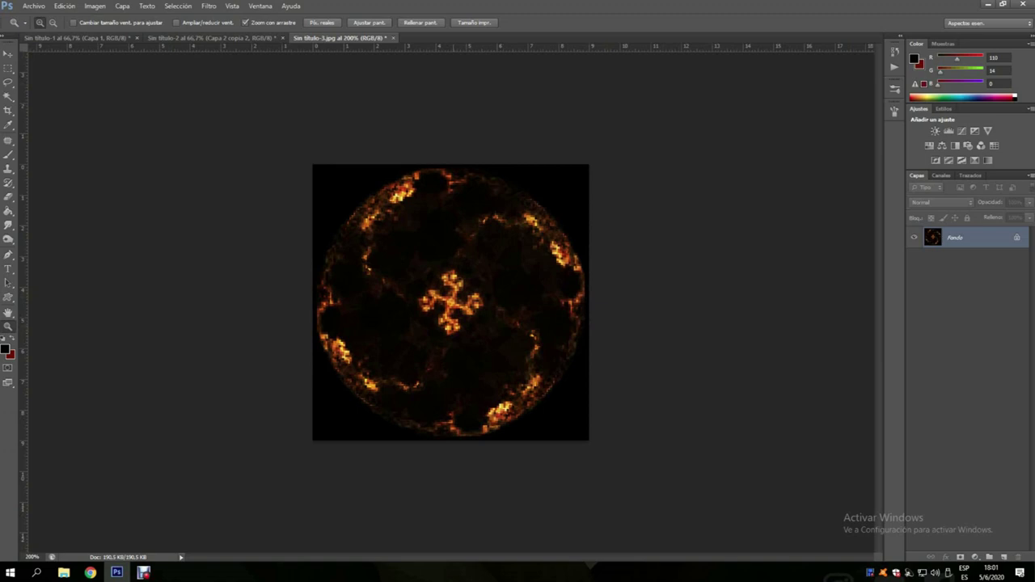
Step: Zoom Sin titulo-3.jpg out to 100% and compare it with Sin título-2
right_click(447, 290)
left_click(485, 351)
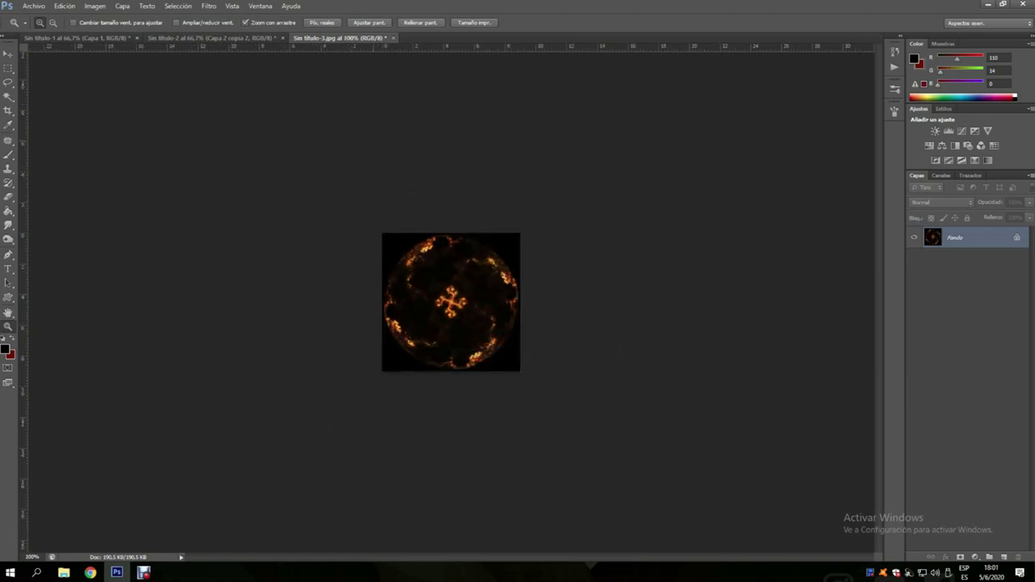
left_click(210, 38)
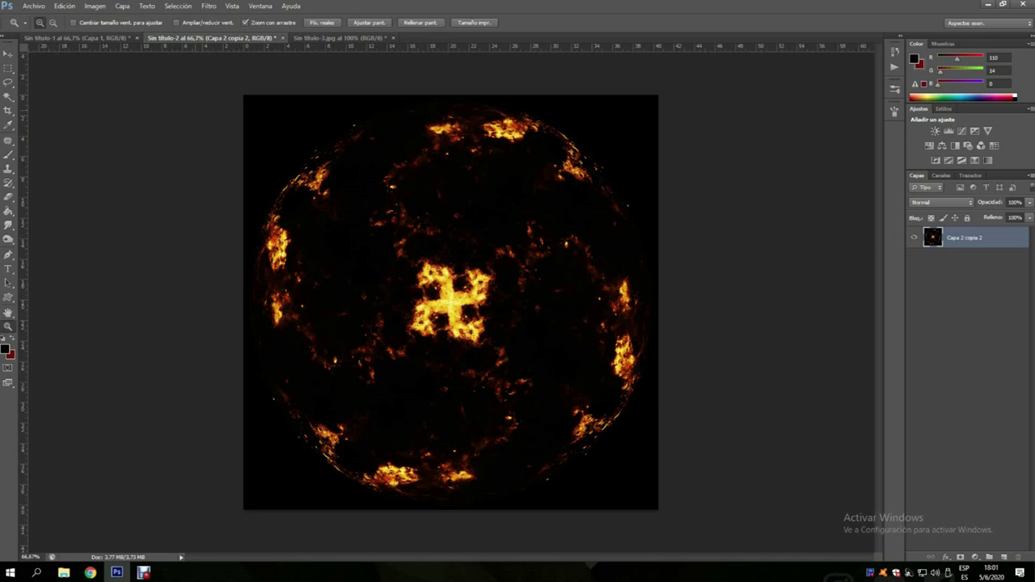
left_click(340, 38)
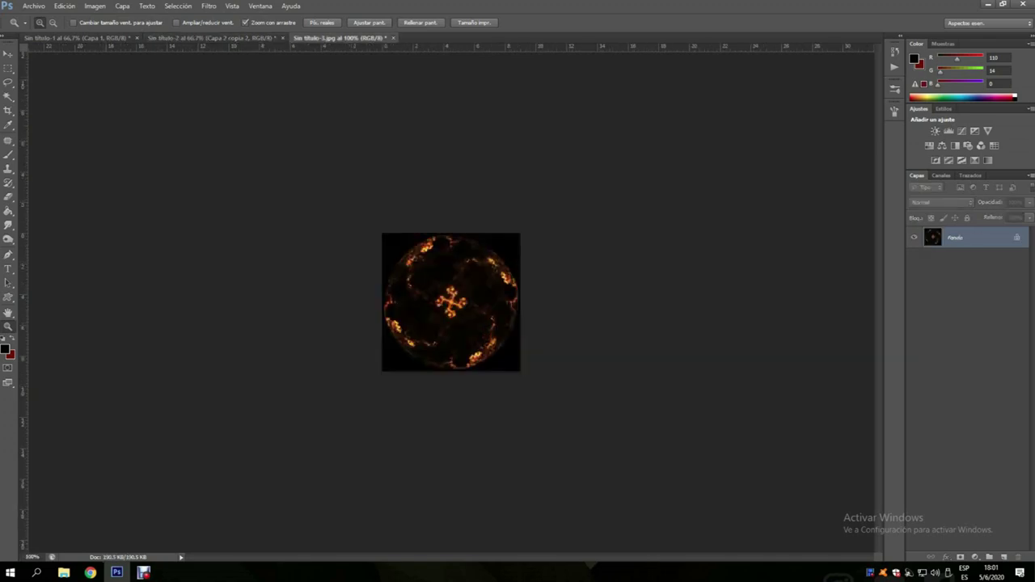
left_click(210, 38)
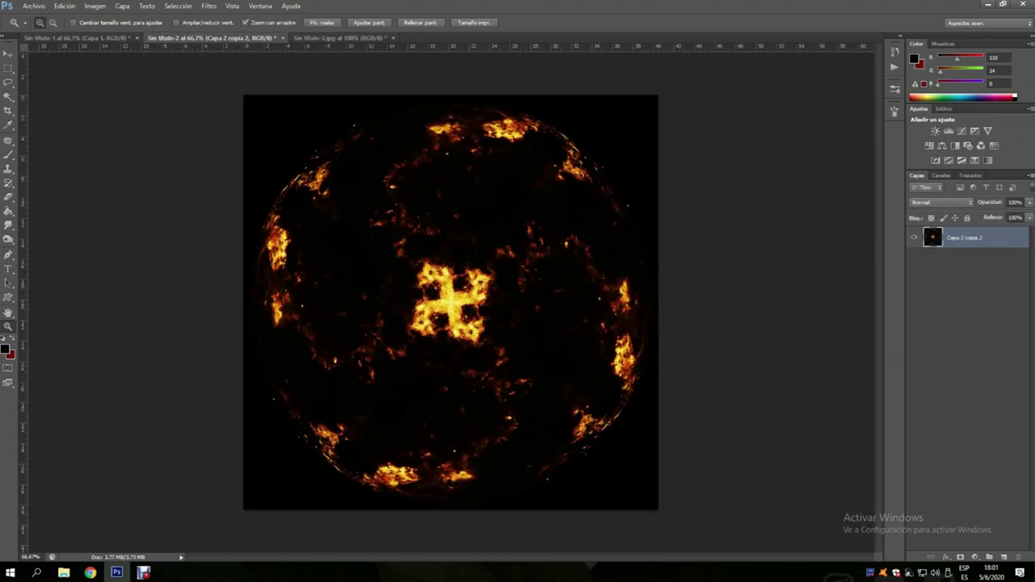
left_click(339, 38)
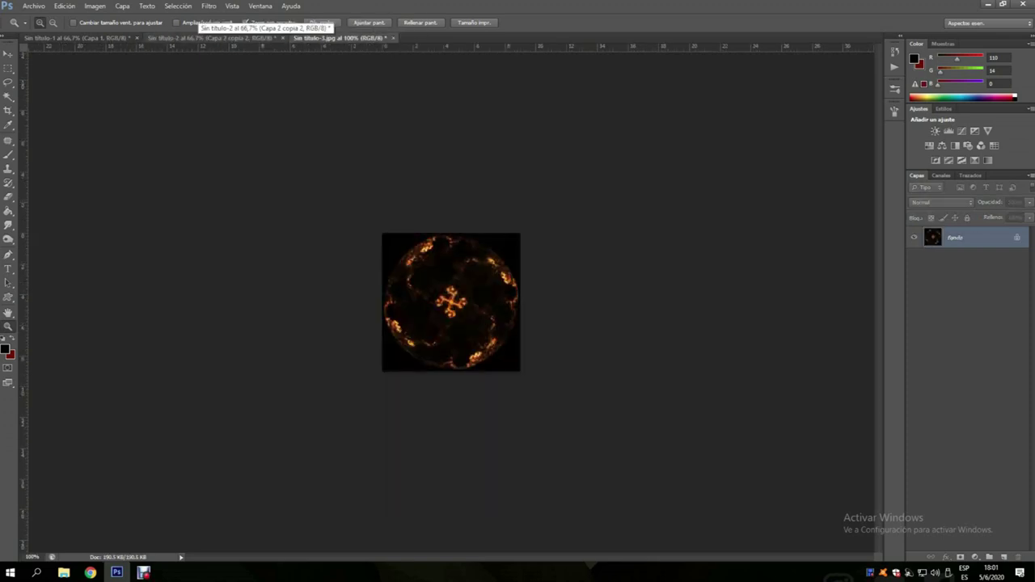
Step: Magnify Sin titulo-3.jpg to 200% and compare again, ending on Sin título-2
key("ctrl+plus")
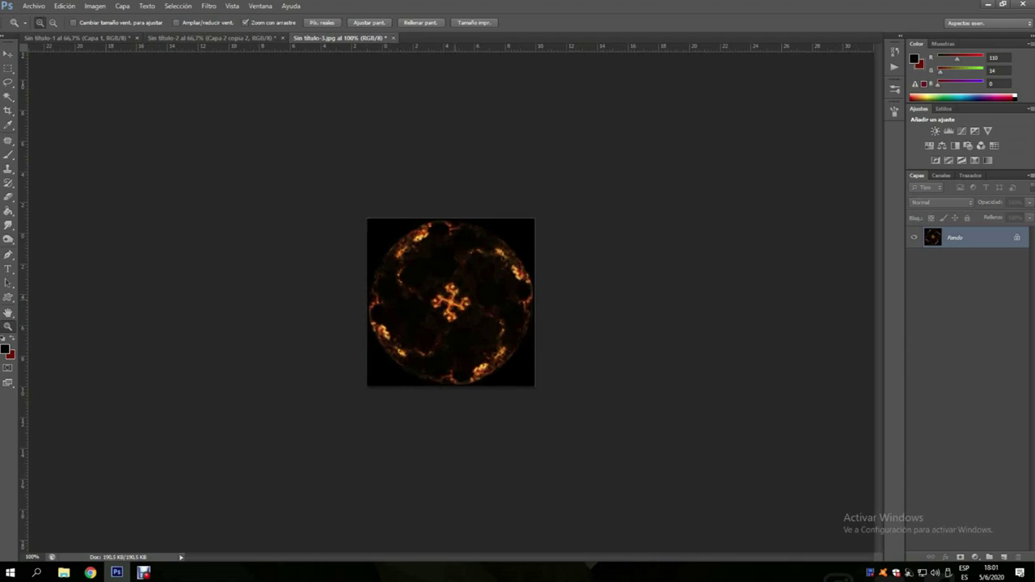
key("ctrl+plus")
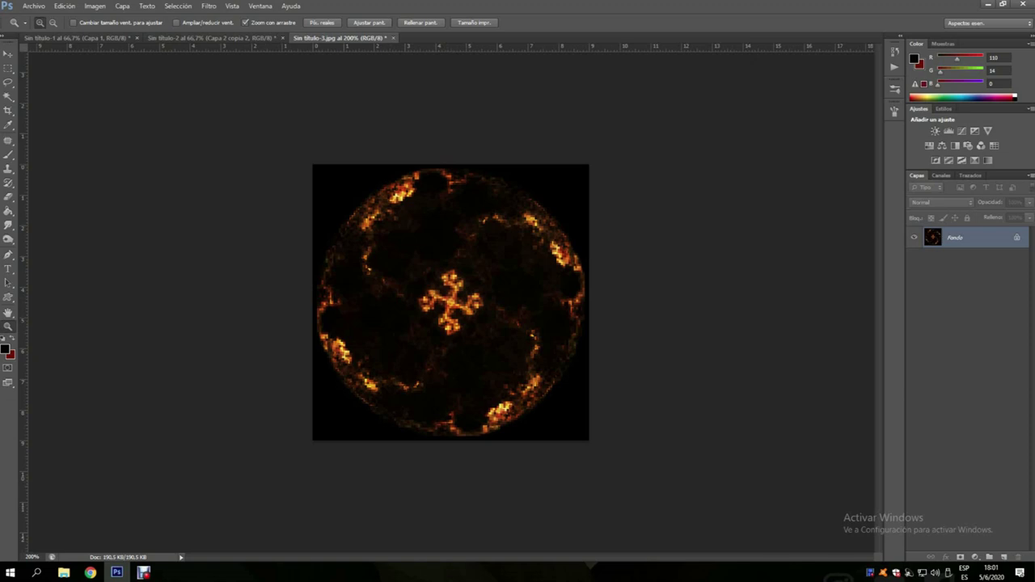
left_click(210, 38)
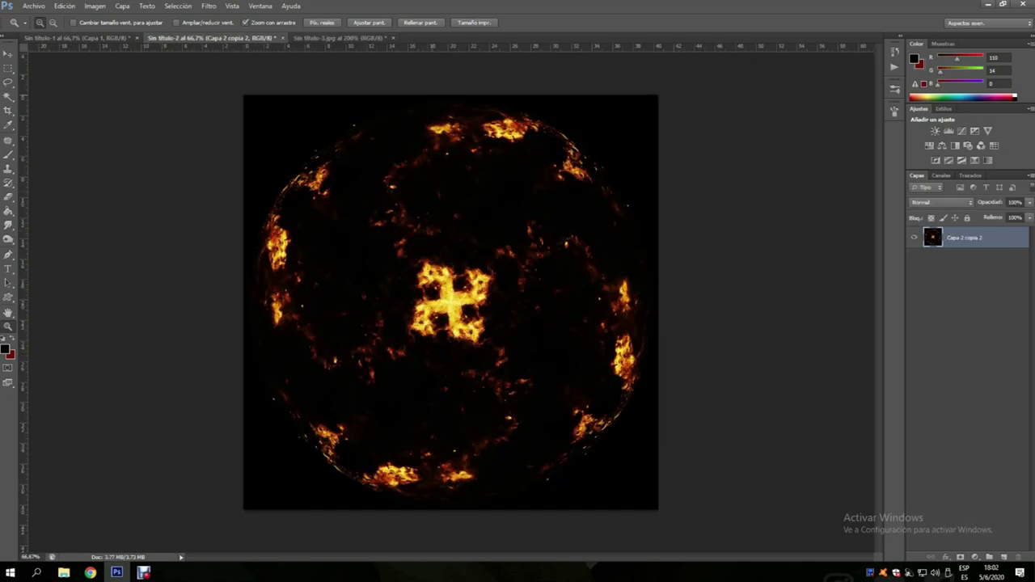
left_click(340, 38)
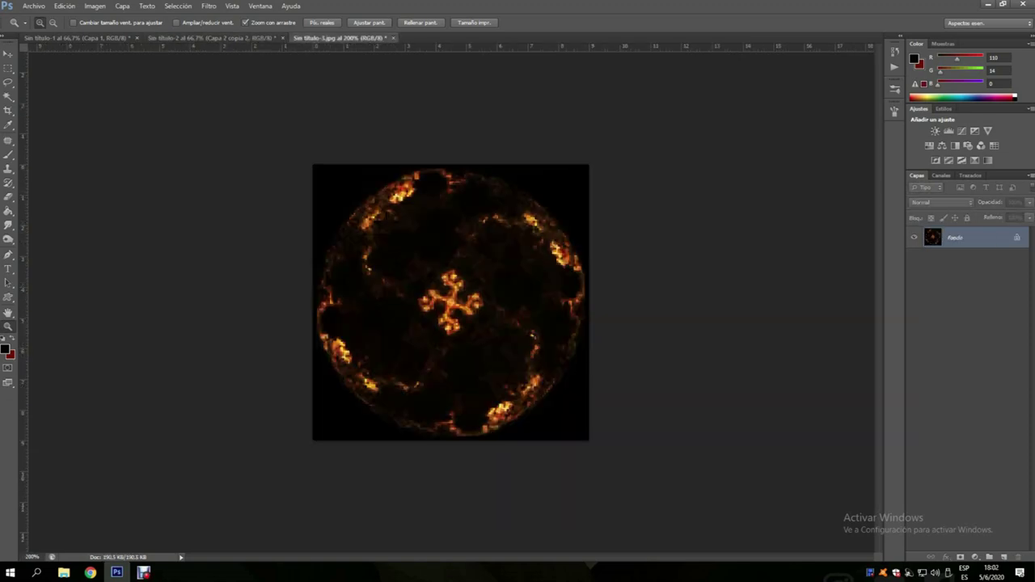
left_click(210, 38)
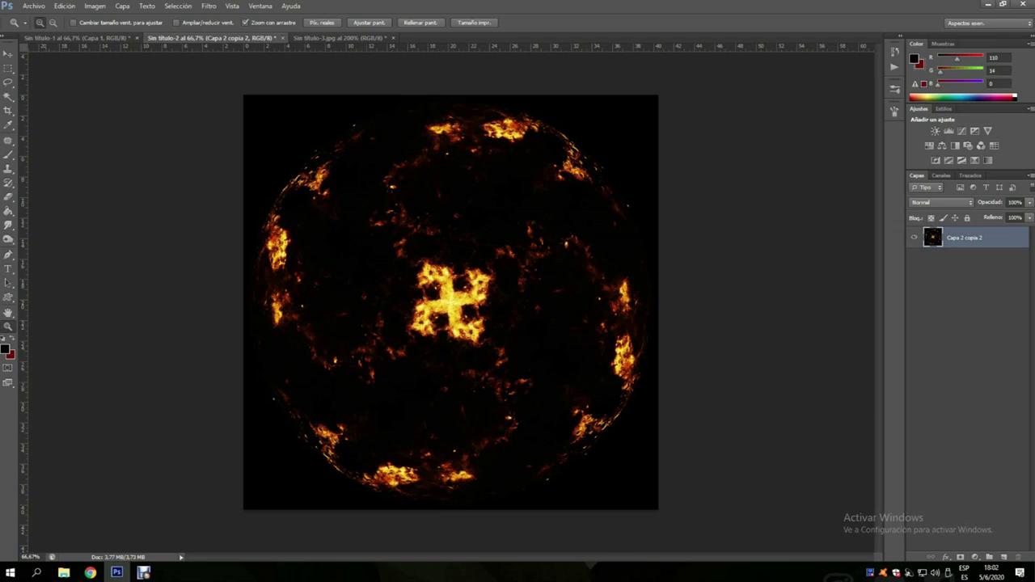
Step: Stop the recording from the Debut Video Capture window
left_click(144, 572)
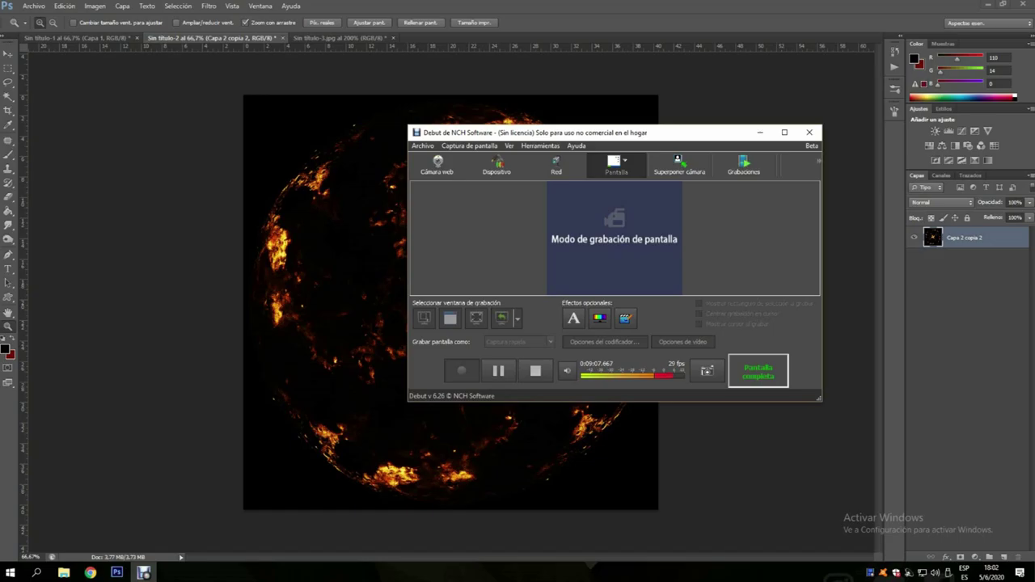
left_click(536, 371)
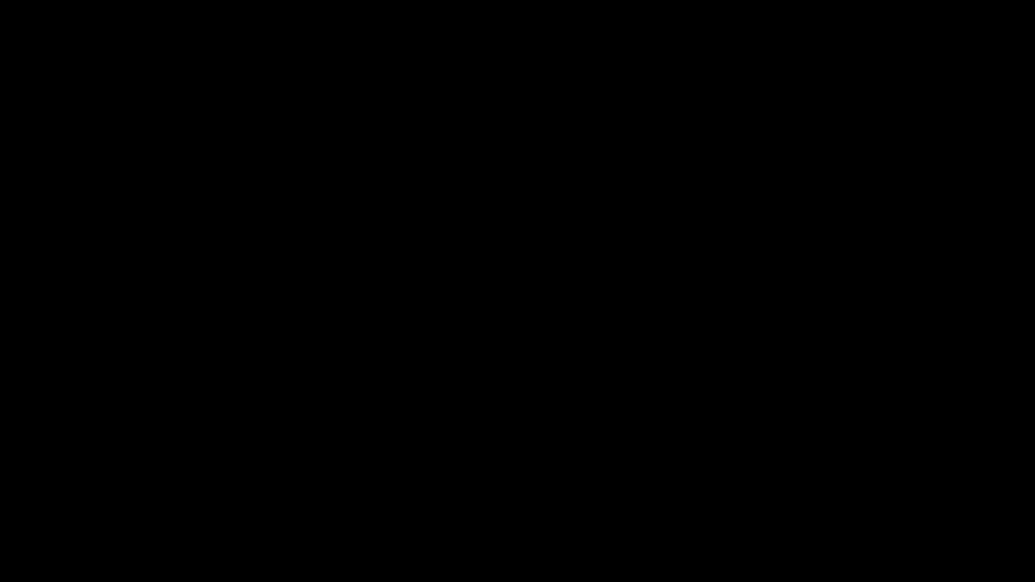